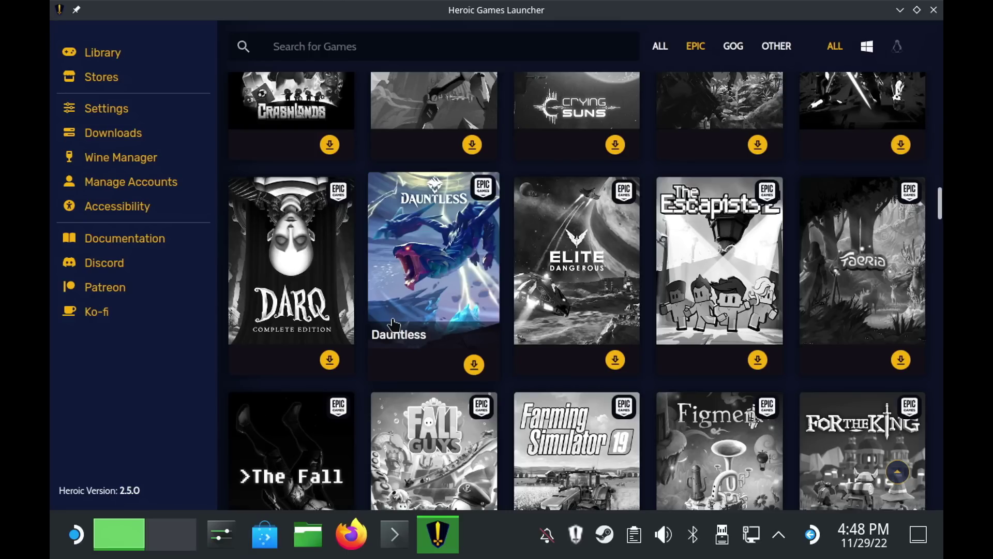
# Search the Discover software store for "heroic", view the Heroic Games Launcher page, and close the store
pyautogui.click(260, 538)
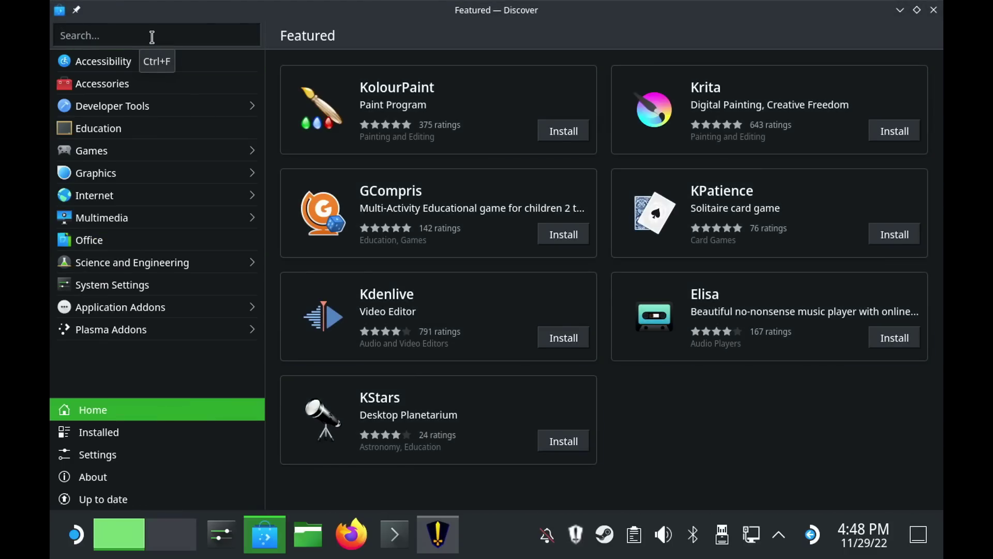
pyautogui.write('heroic')
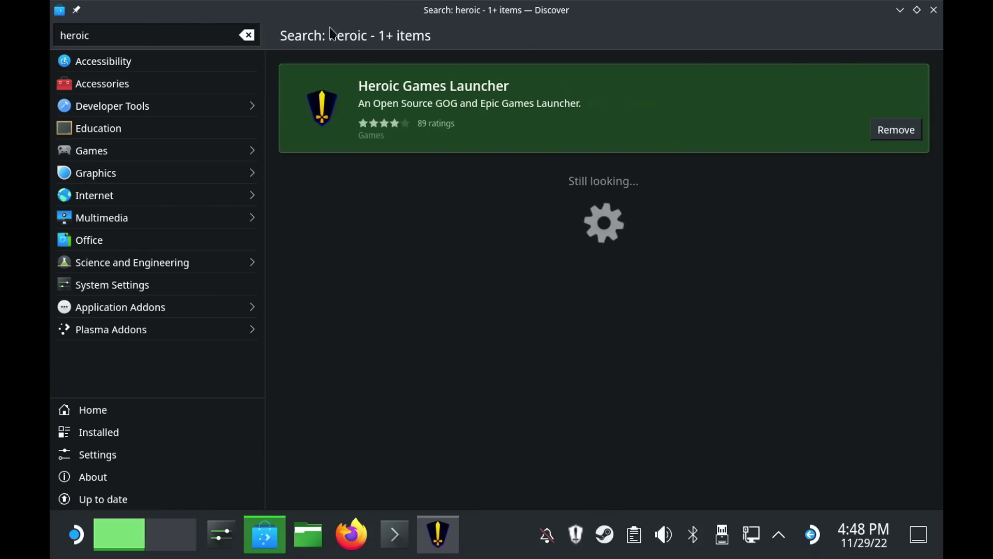
pyautogui.click(592, 146)
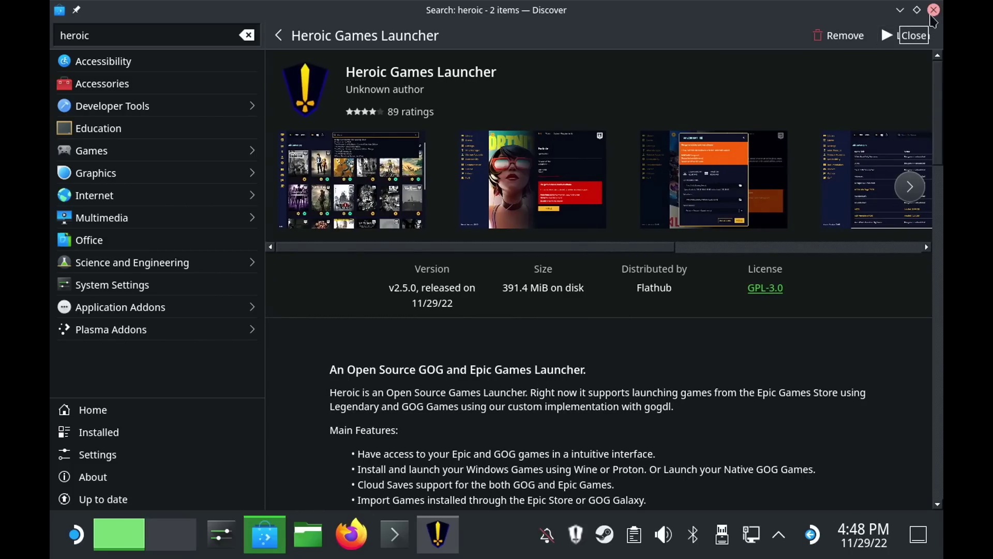
pyautogui.click(932, 16)
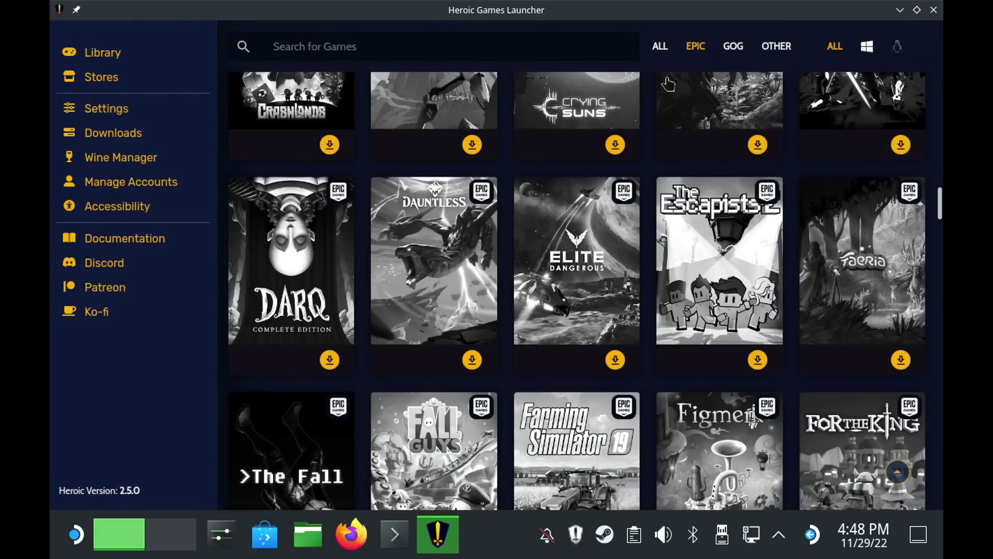
# Find DARQ in the Epic library and install it with Wine version Wine-GE-Proton7-34
pyautogui.click(153, 61)
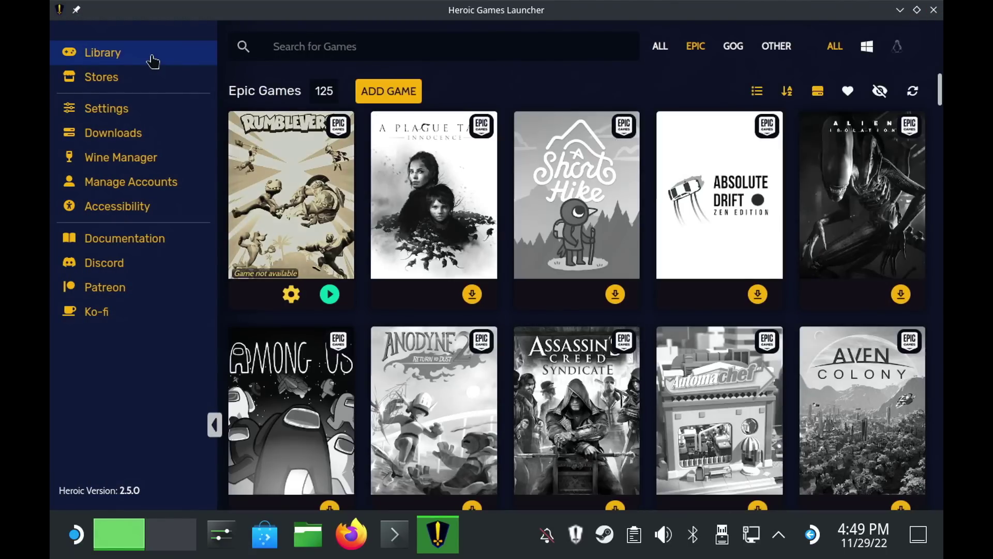
pyautogui.click(302, 46)
pyautogui.write('darq')
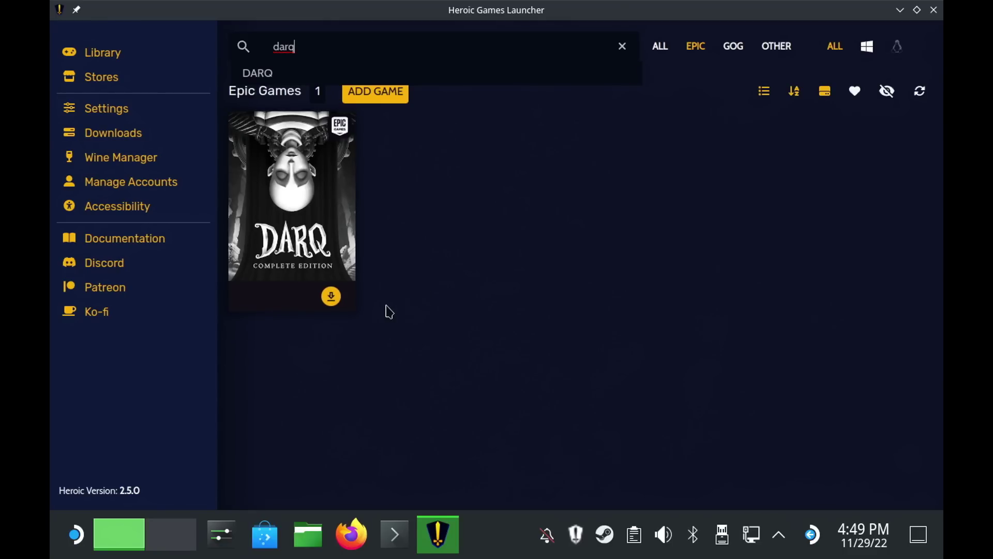
pyautogui.click(331, 296)
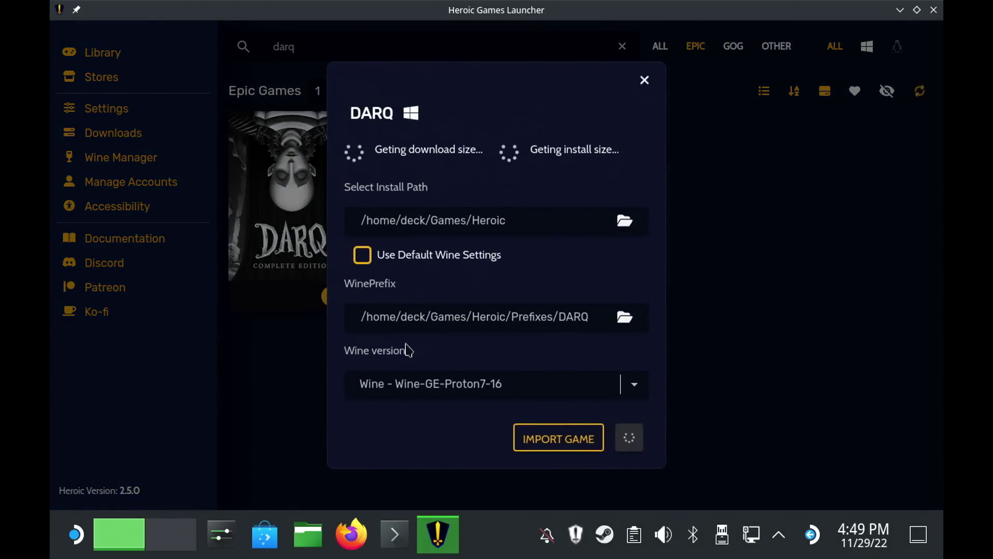
pyautogui.click(635, 384)
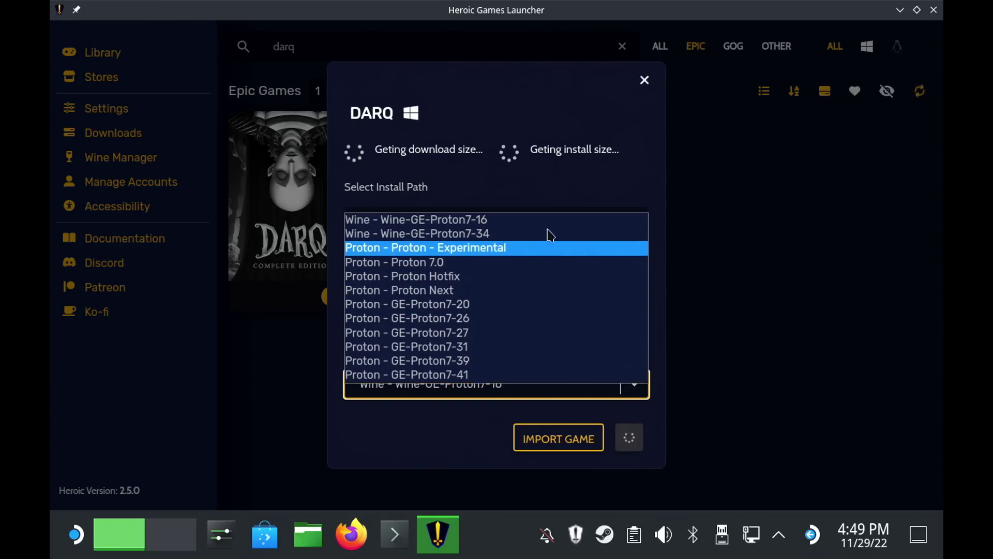
pyautogui.click(547, 234)
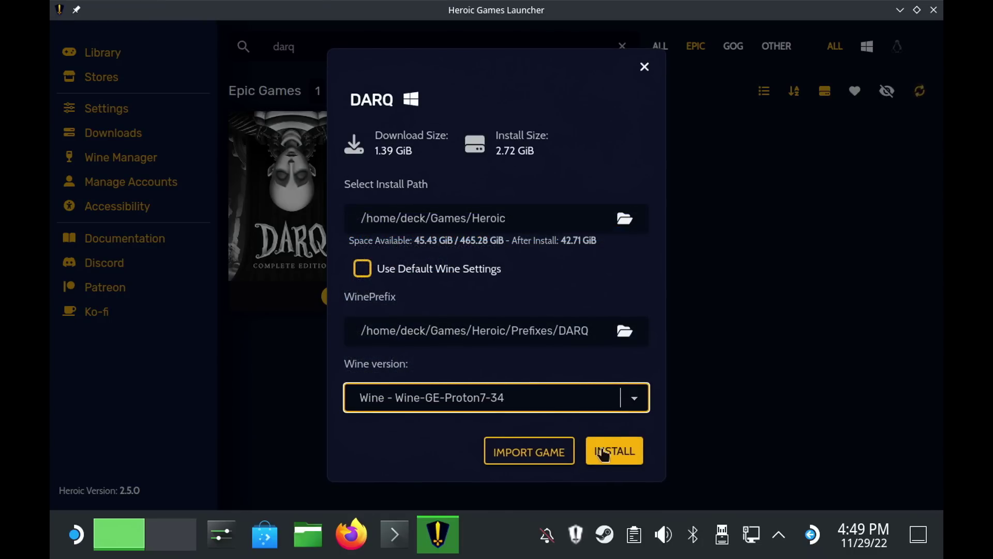
pyautogui.click(614, 460)
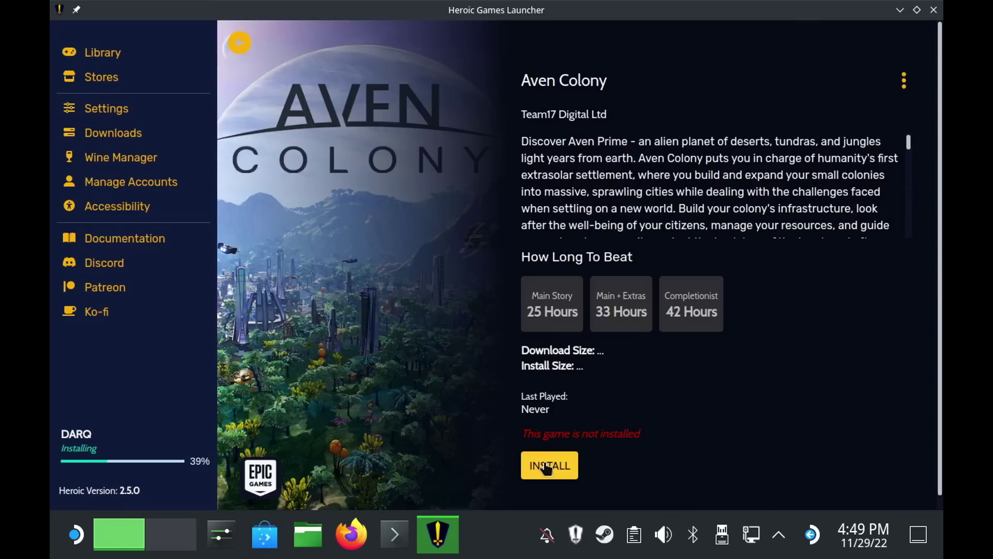
# Queue Aven Colony for installation using Wine version Wine-GE-Proton7-34
pyautogui.click(548, 467)
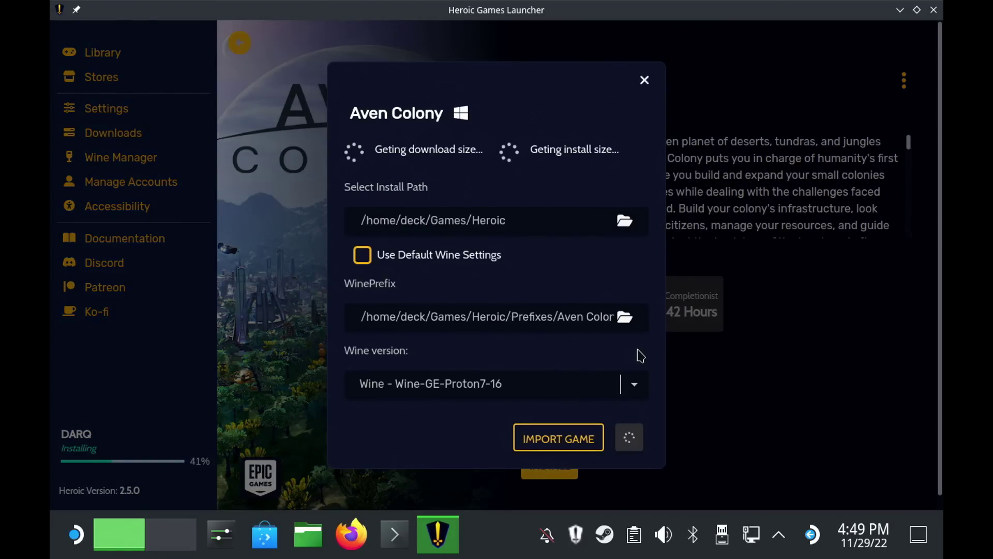
pyautogui.click(631, 396)
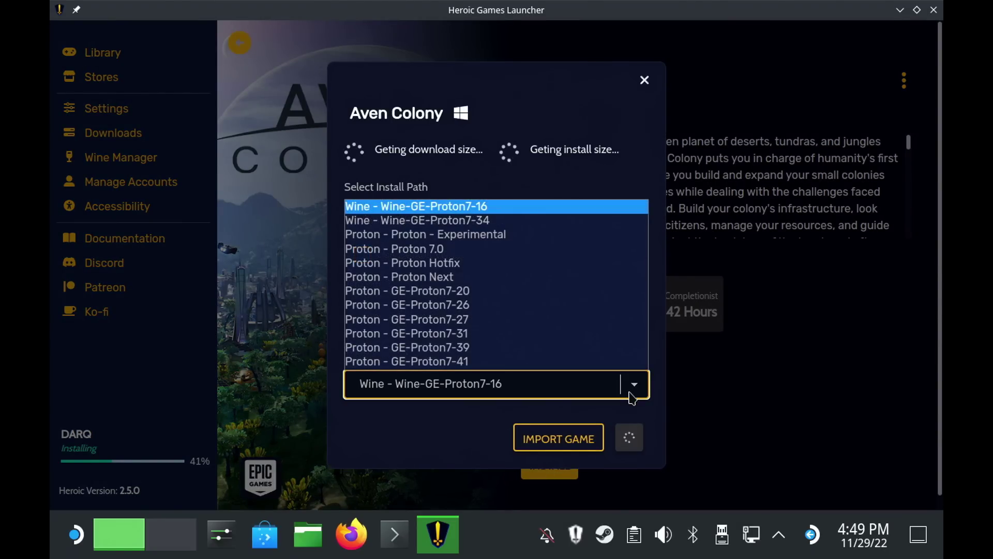
pyautogui.click(501, 223)
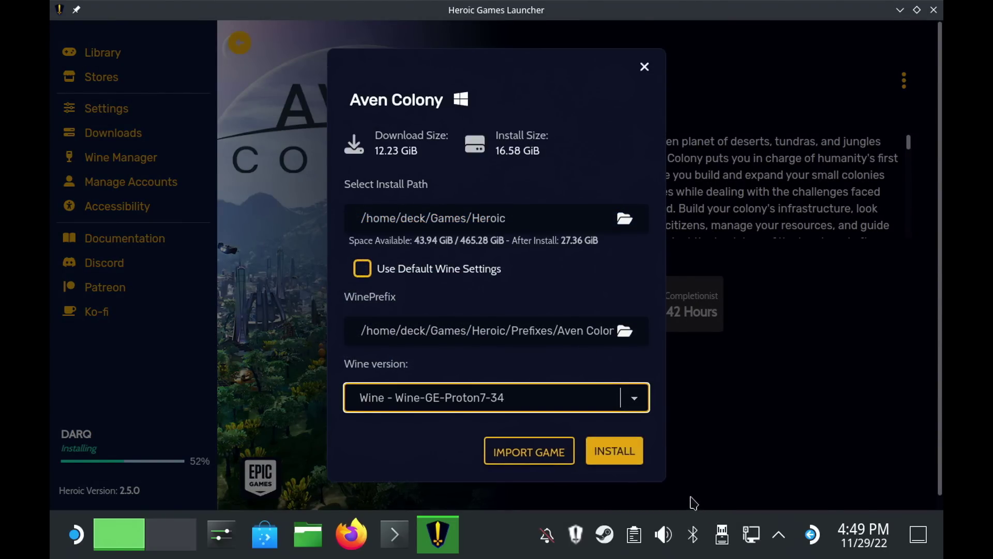
pyautogui.click(642, 458)
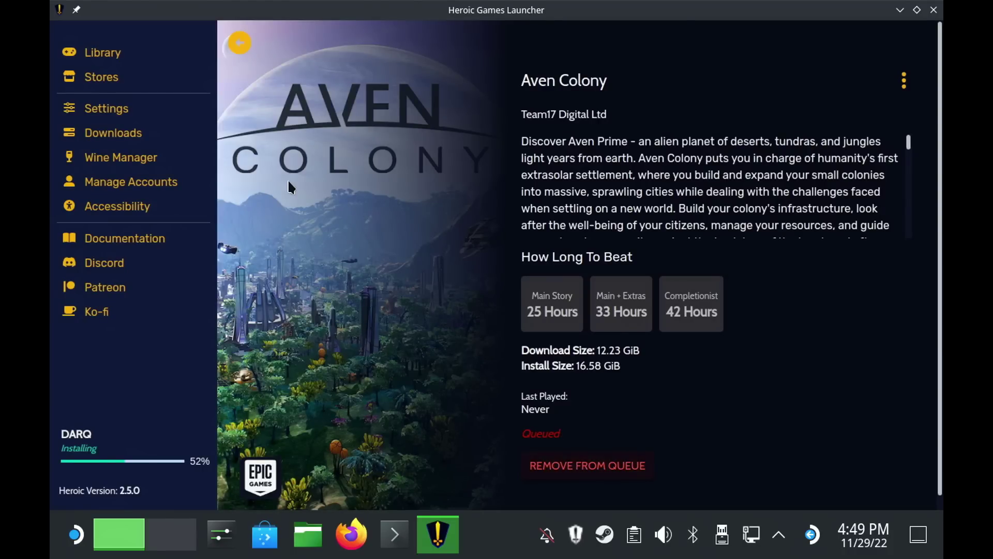
# Check the download queue and look through the launcher's general global settings
pyautogui.click(178, 137)
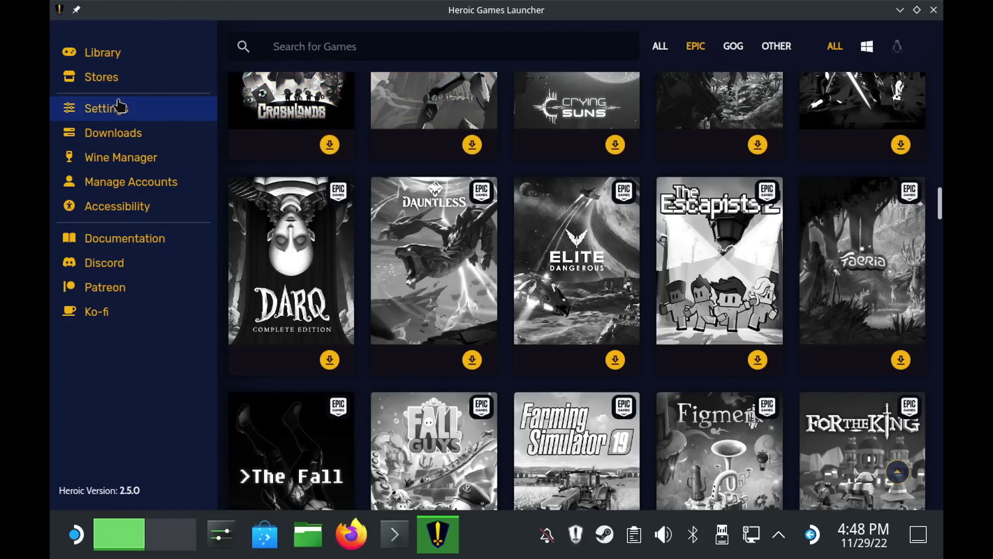
pyautogui.click(118, 106)
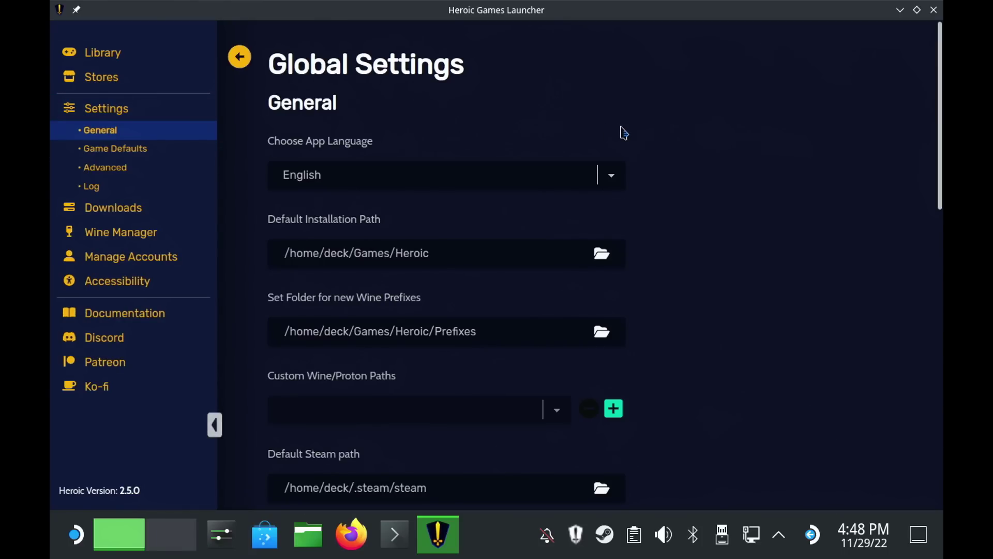
pyautogui.scroll(-10, 920, 217)
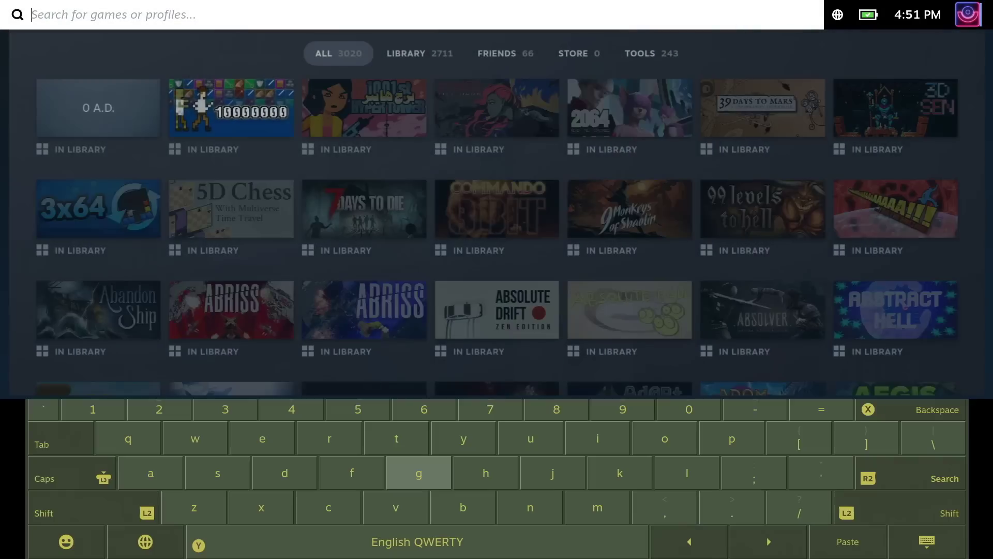
# Switch to Steam's game search, look up "darq", and open the page of the DARQ copy in the library
pyautogui.write('d')
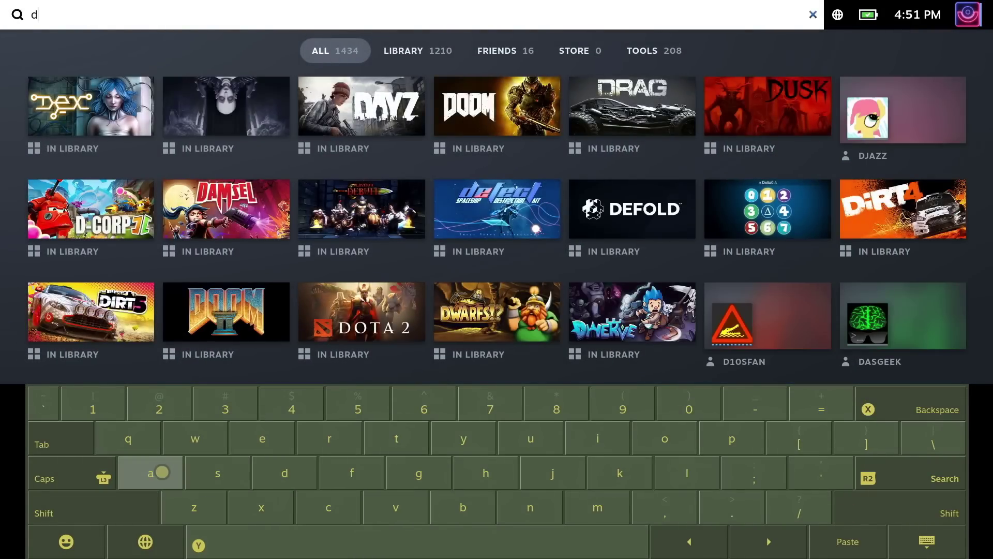
pyautogui.write('arq')
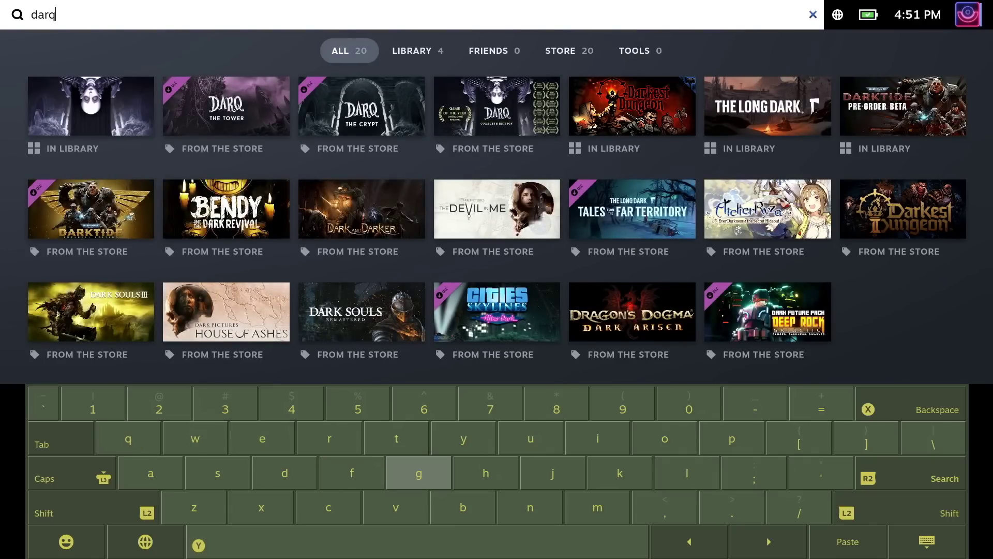
pyautogui.press('Return')
pyautogui.press('Return')
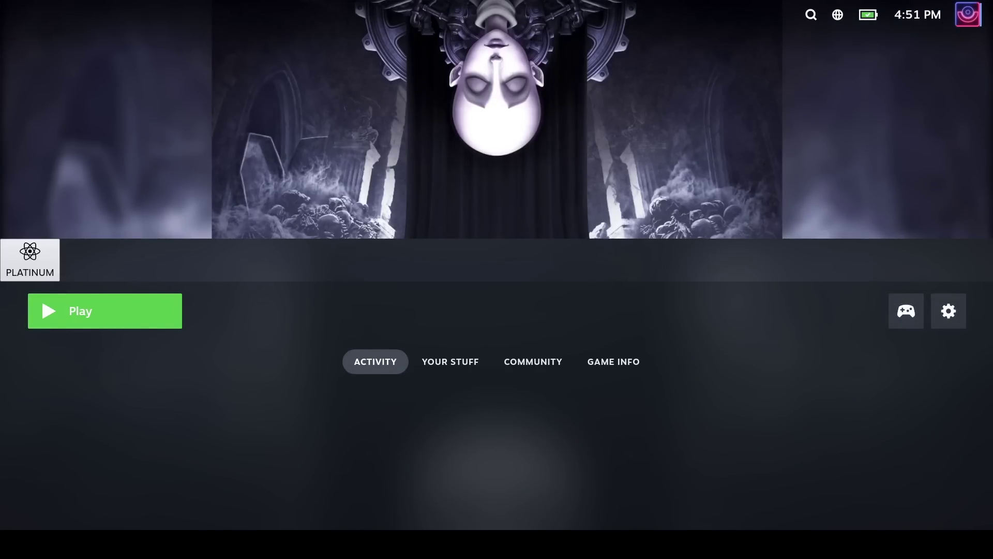
# Open the properties of the DARQ shortcut from its game page
pyautogui.press('Right')
pyautogui.press('Right')
pyautogui.press('Return')
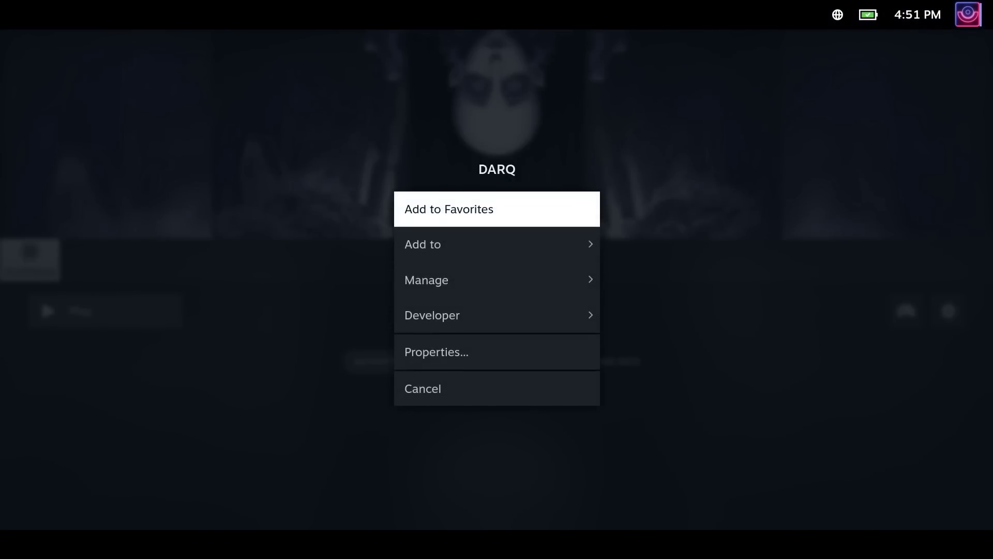
pyautogui.press('Down')
pyautogui.press('Down')
pyautogui.press('Down')
pyautogui.press('Down')
pyautogui.press('Return')
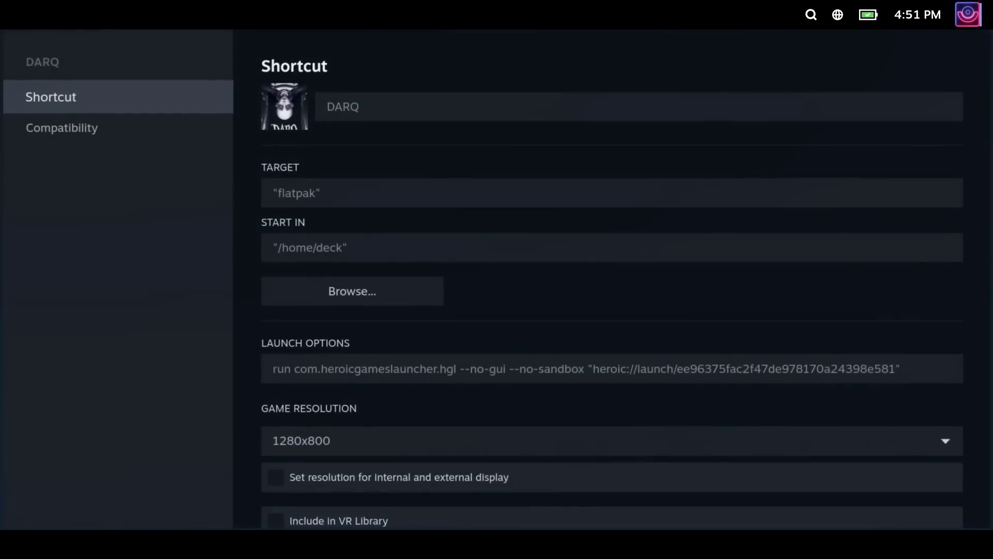
# Examine the launch options of the DARQ shortcut and leave its properties
pyautogui.press('Down')
pyautogui.press('Down')
pyautogui.press('Down')
pyautogui.press('Down')
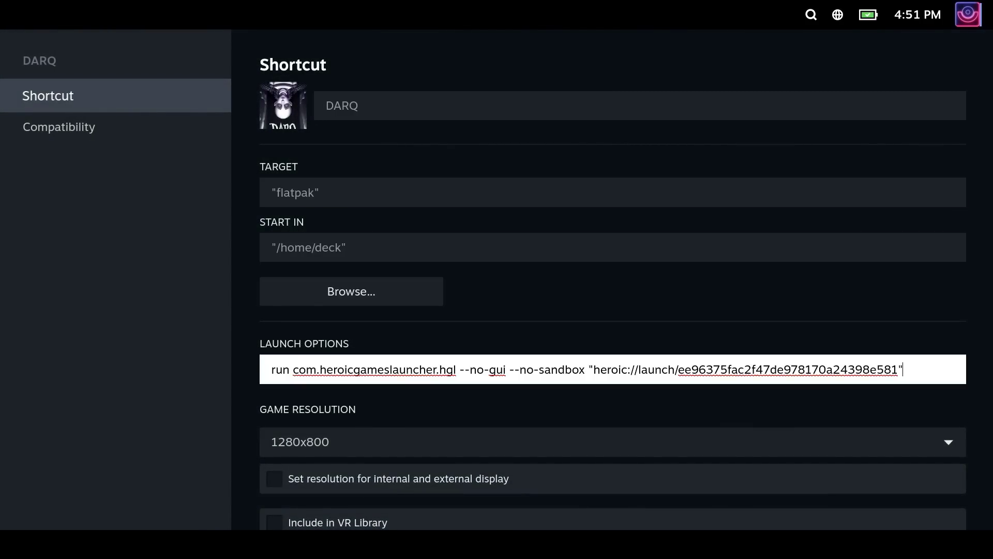
pyautogui.press('Escape')
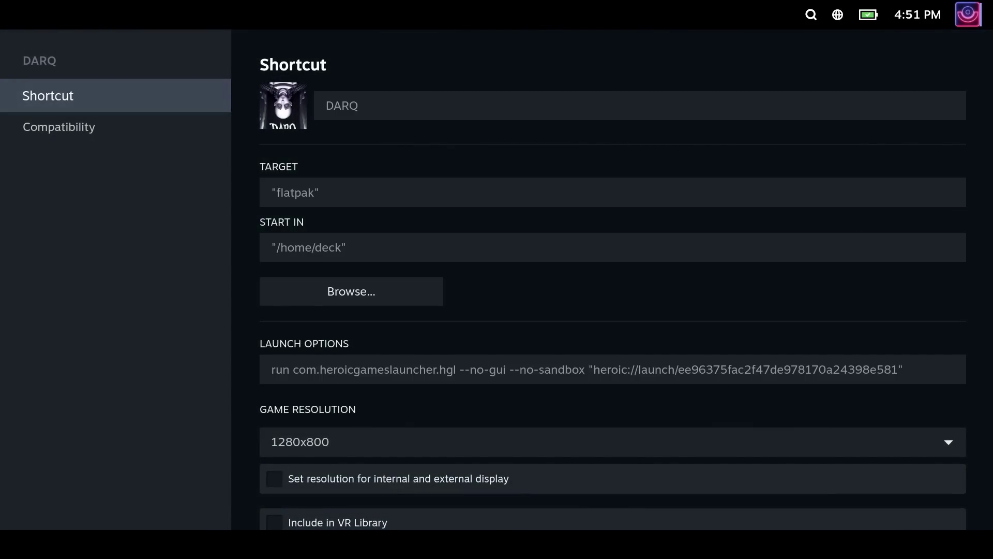
pyautogui.press('Escape')
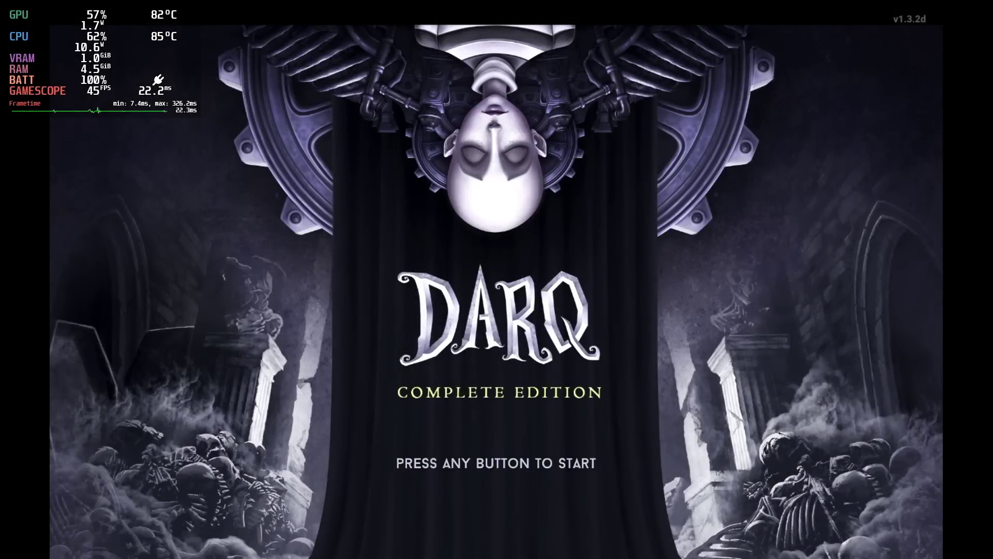
# Start a new game in DARQ and accept losing the current chapter's progress
pyautogui.press('Return')
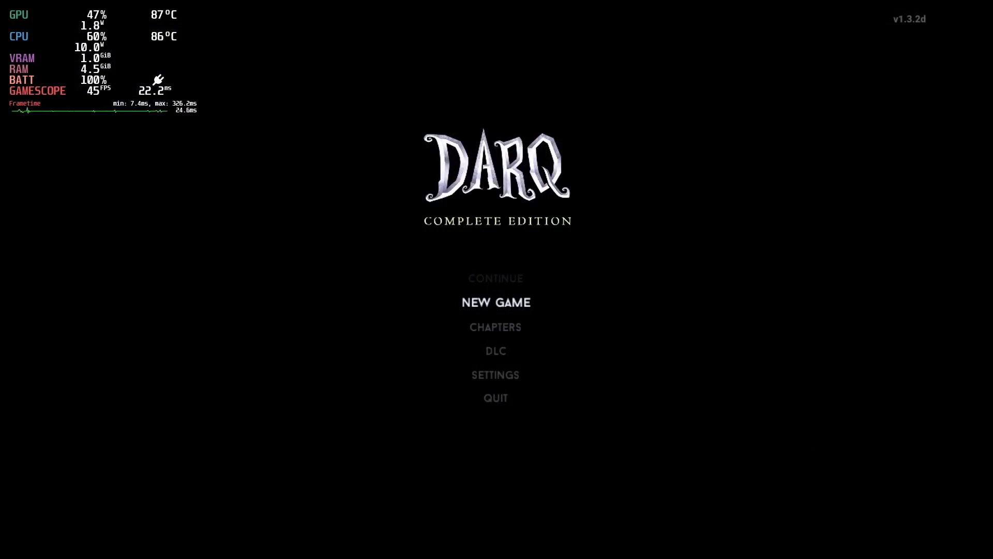
pyautogui.press('Return')
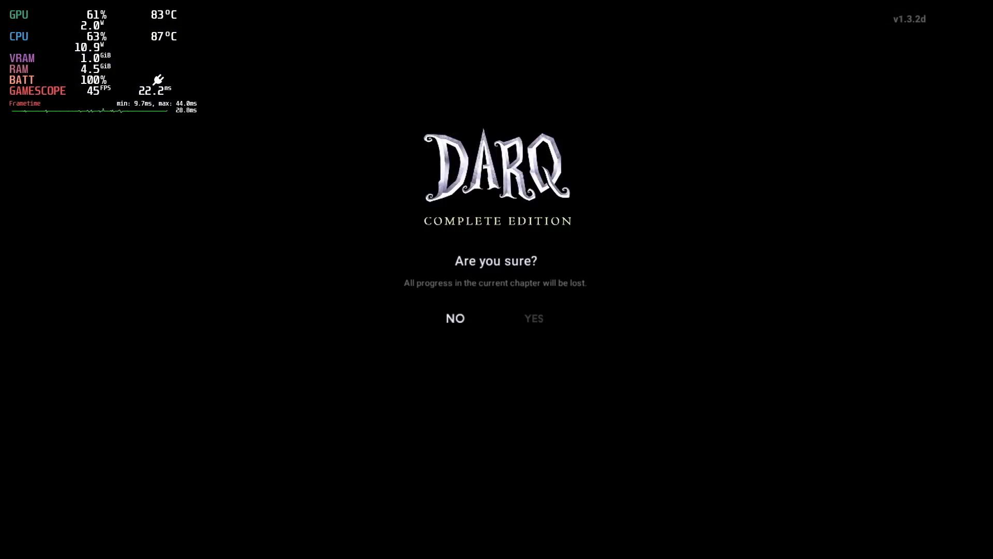
pyautogui.press('Right')
pyautogui.press('Return')
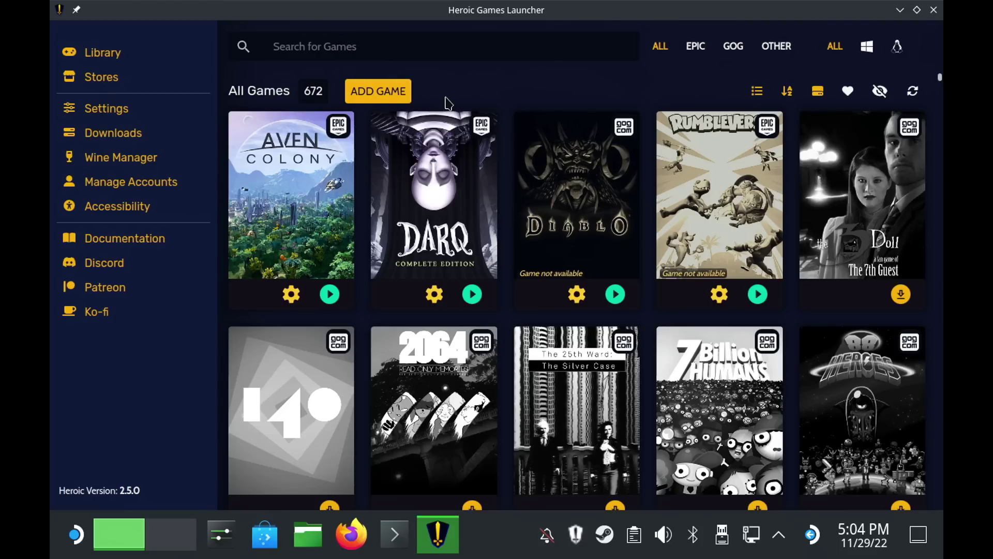
# Begin a new game entry in Heroic titled "EA app" and give it an EA cover image from cdn2.steamgriddb.com
pyautogui.click(401, 104)
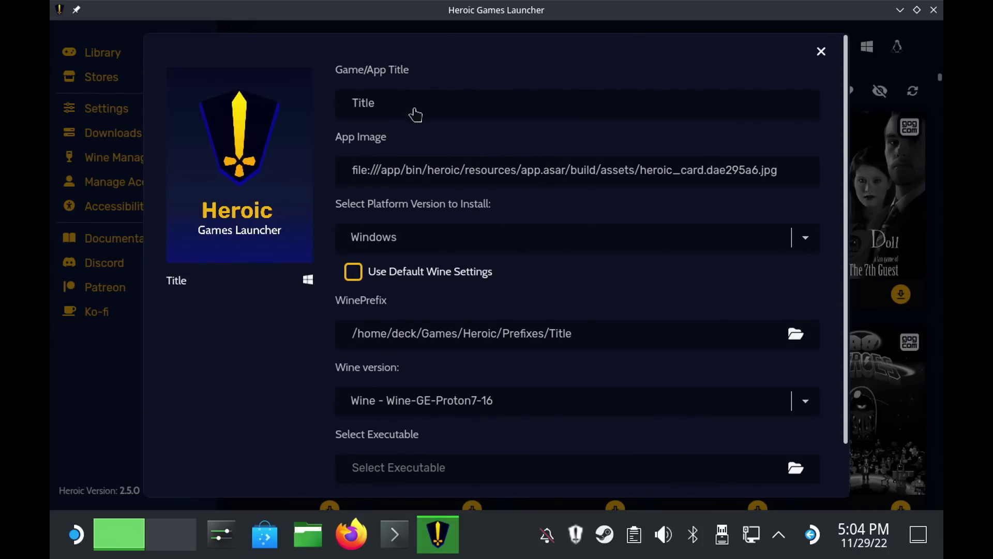
pyautogui.click(416, 115)
pyautogui.press('BackSpace')
pyautogui.press('BackSpace')
pyautogui.press('BackSpace')
pyautogui.press('BackSpace')
pyautogui.press('BackSpace')
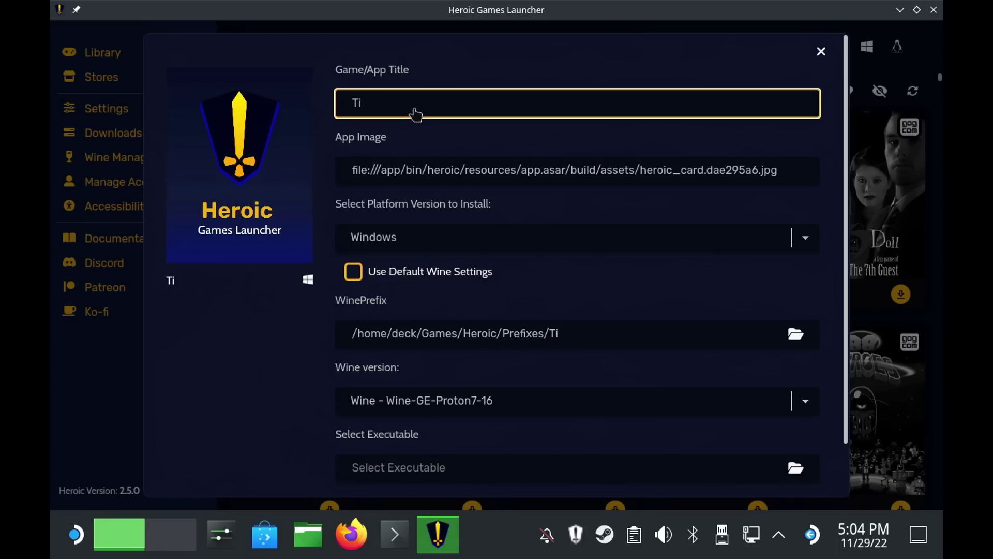
pyautogui.write('EA app')
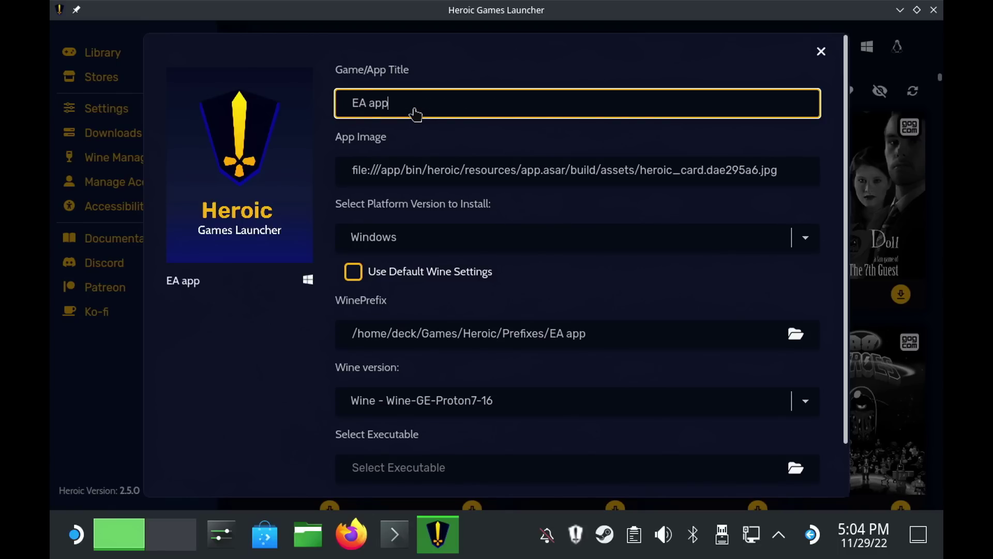
pyautogui.click(386, 132)
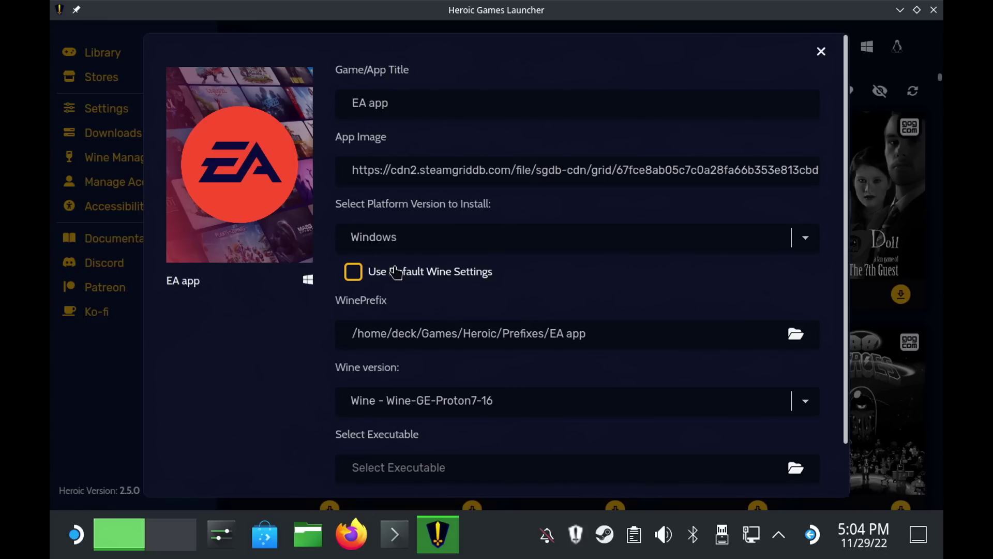
# Set the EA app entry's Wine version to Proton - Experimental
pyautogui.click(541, 402)
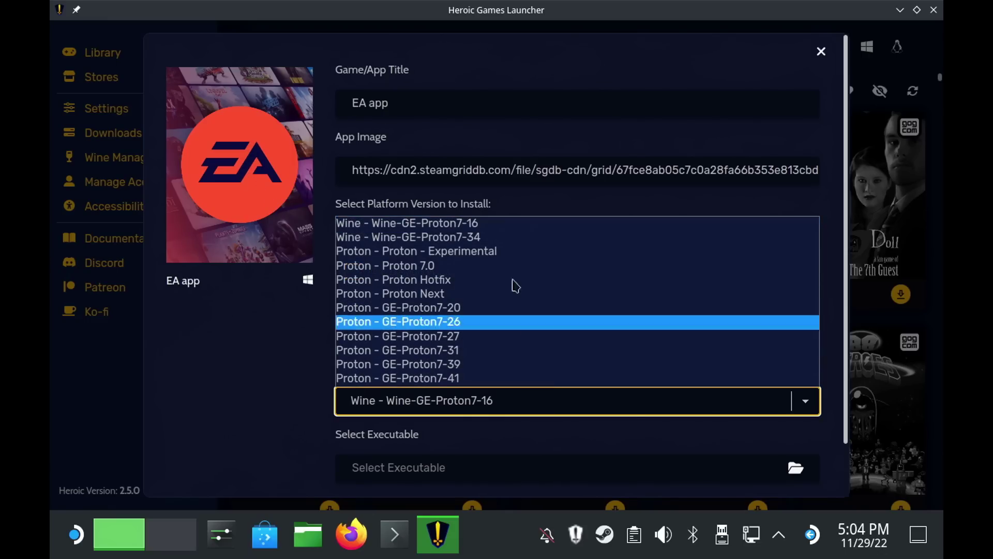
pyautogui.click(491, 251)
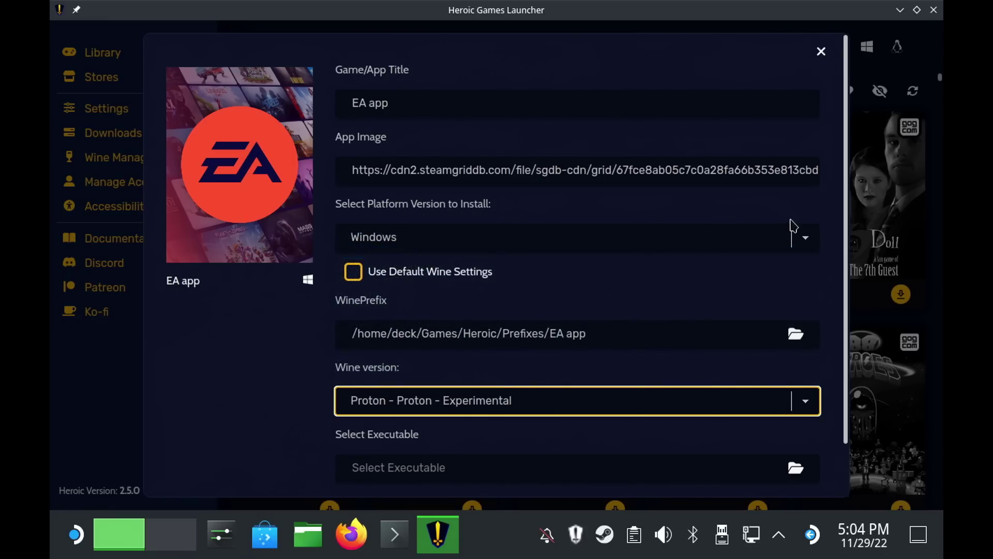
pyautogui.moveTo(845, 239); pyautogui.dragTo(832, 316)
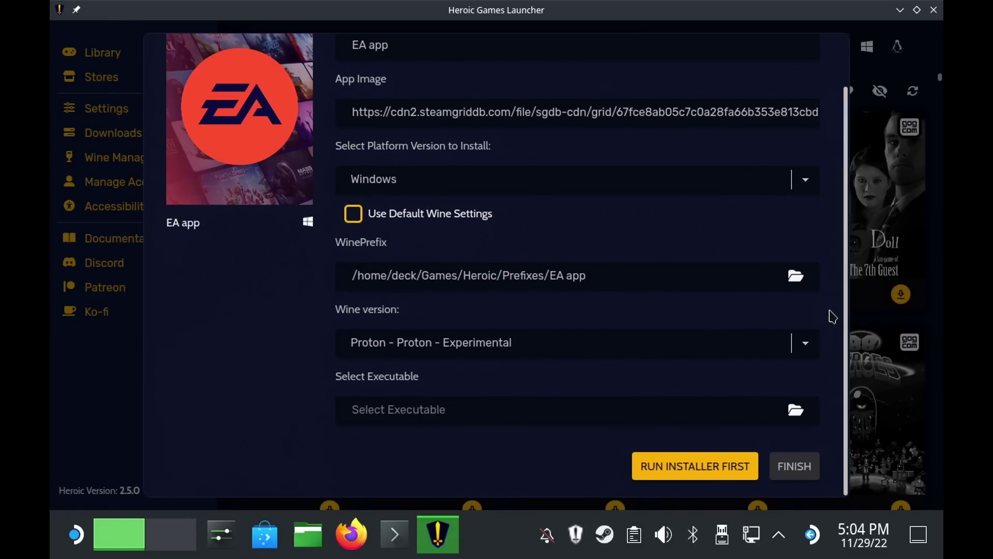
# Run EAappInstaller.exe from Downloads as the entry's installer, install the EA app, and close its sign-in window
pyautogui.click(679, 467)
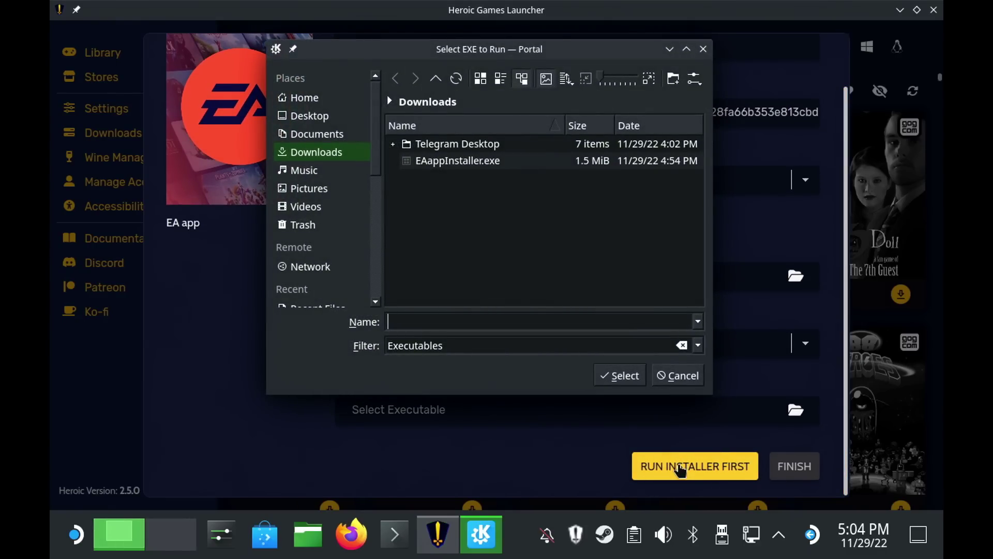
pyautogui.click(507, 163)
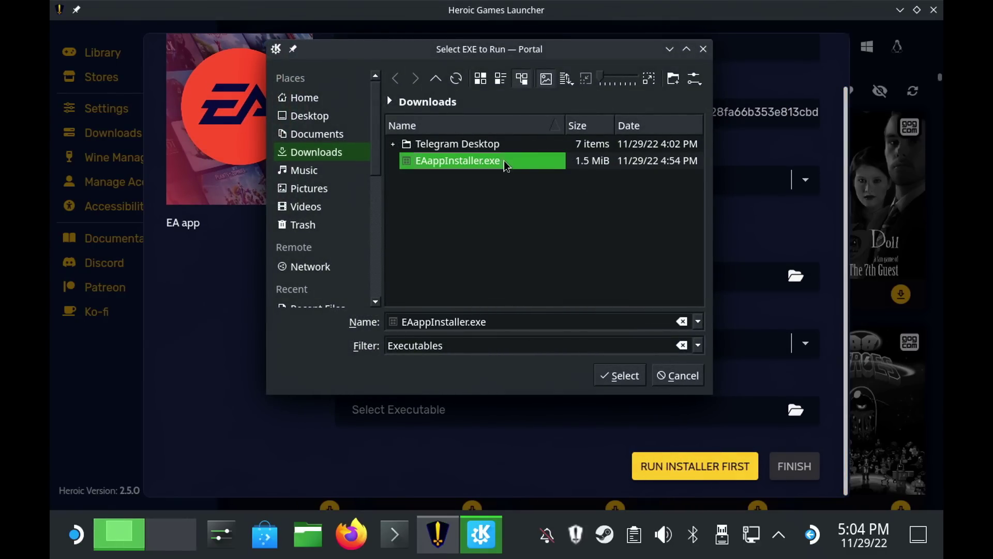
pyautogui.click(618, 376)
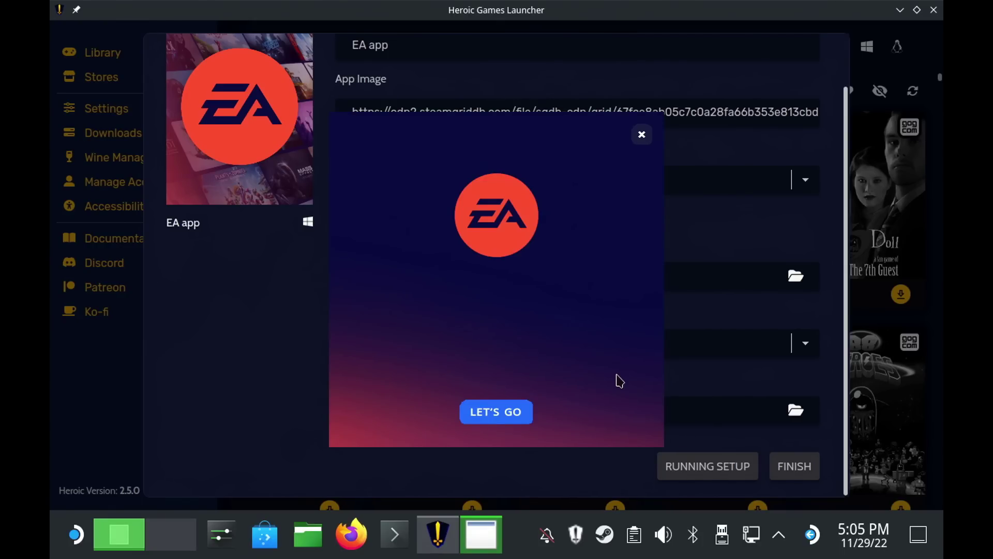
pyautogui.click(504, 413)
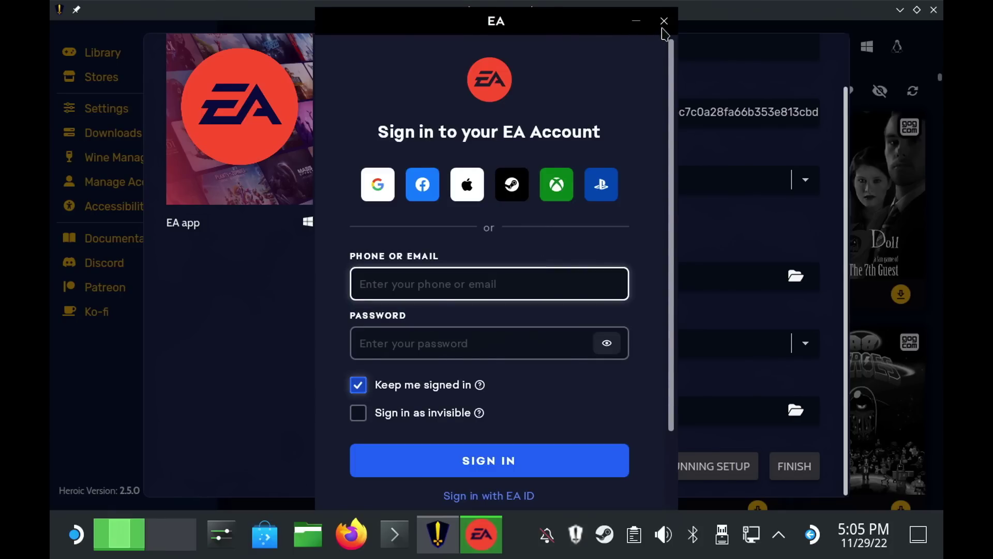
pyautogui.click(664, 22)
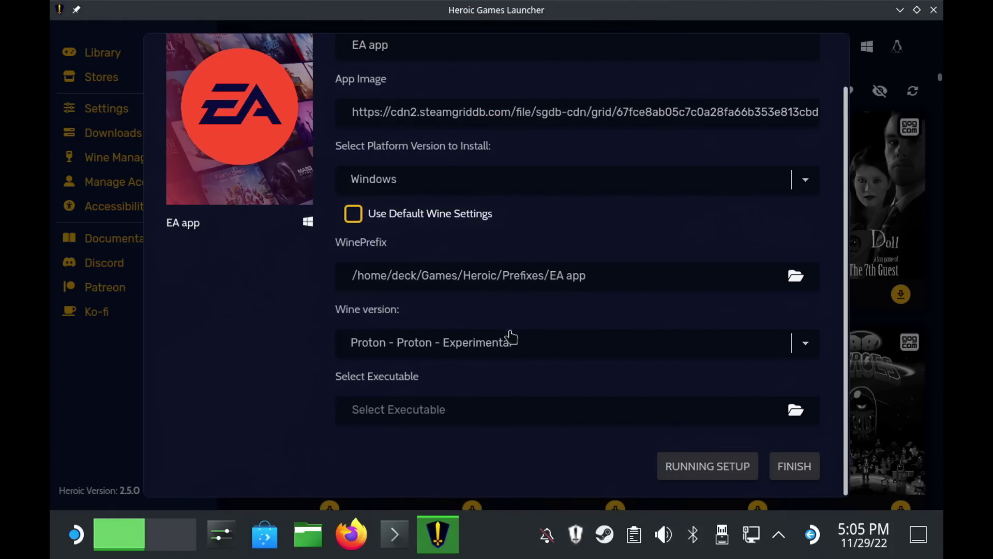
# Browse for the entry's executable in Home/Games/Heroic/Prefixes/EA app/pfx/drive_c
pyautogui.click(795, 409)
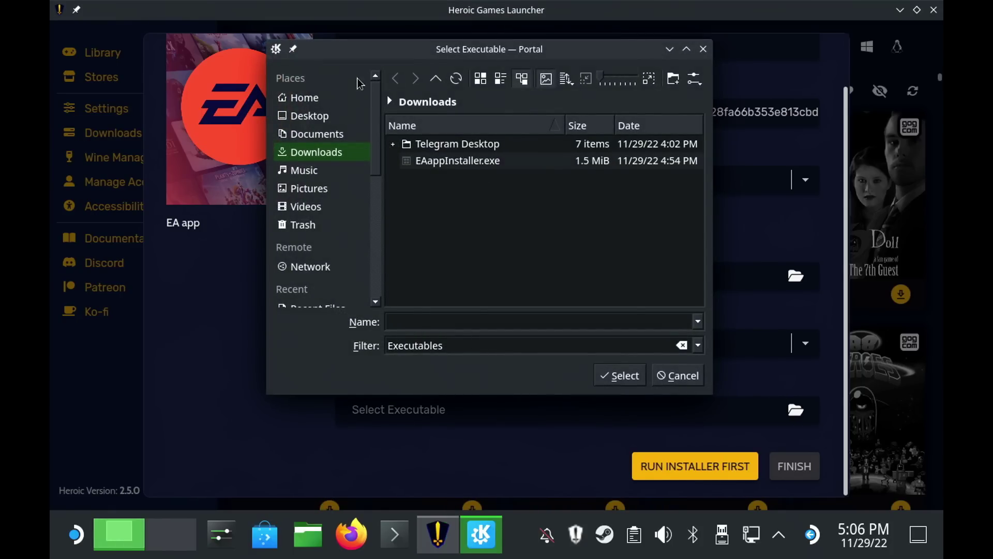
pyautogui.click(328, 98)
pyautogui.click(394, 229)
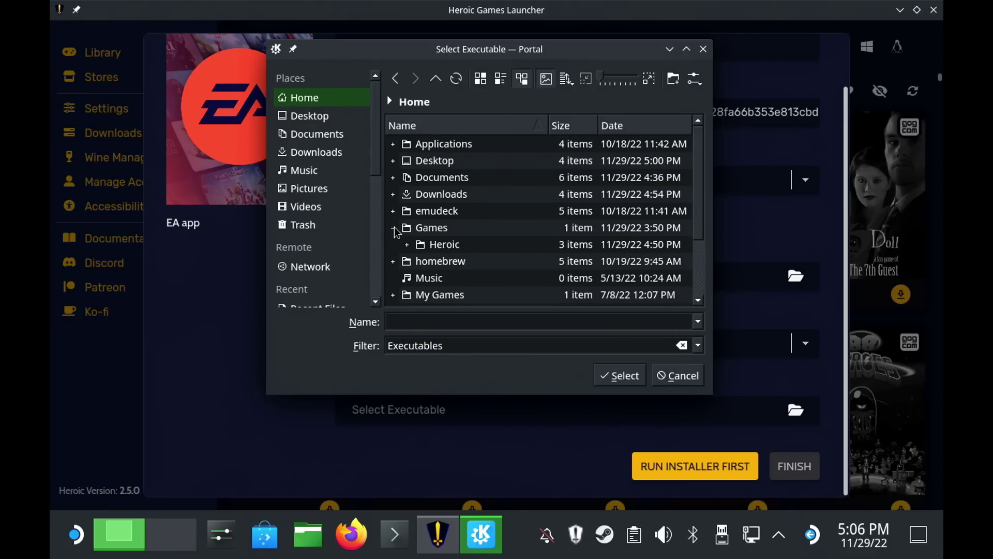
pyautogui.doubleClick(439, 245)
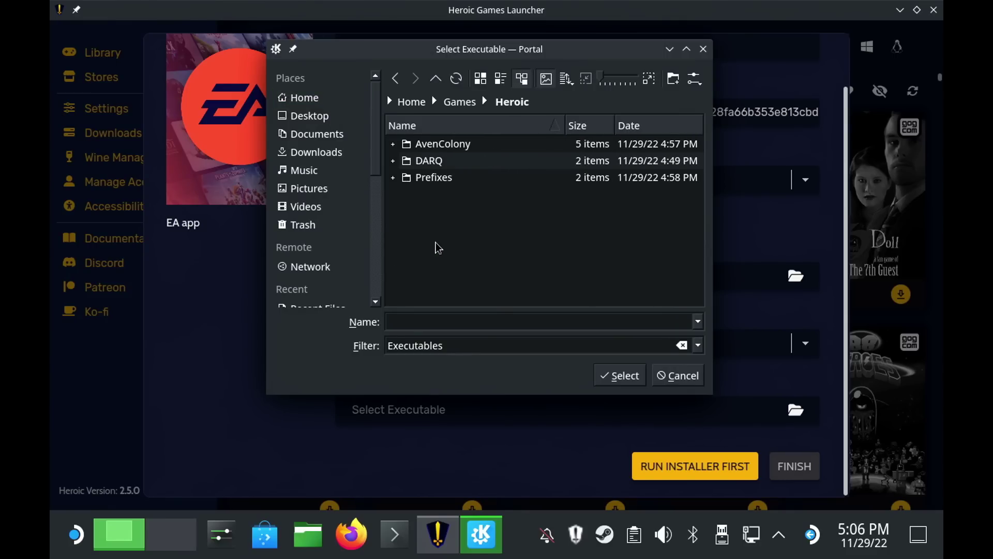
pyautogui.doubleClick(422, 180)
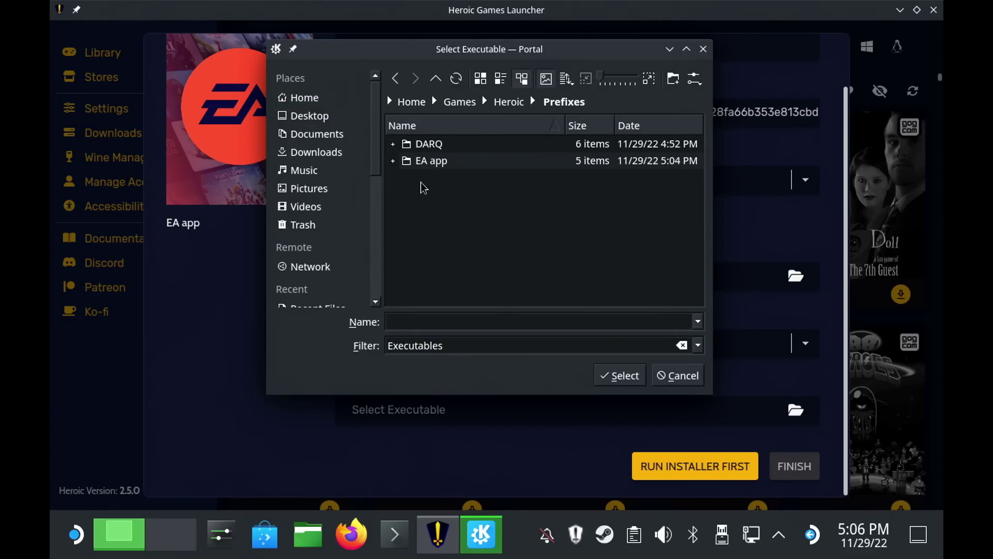
pyautogui.doubleClick(431, 163)
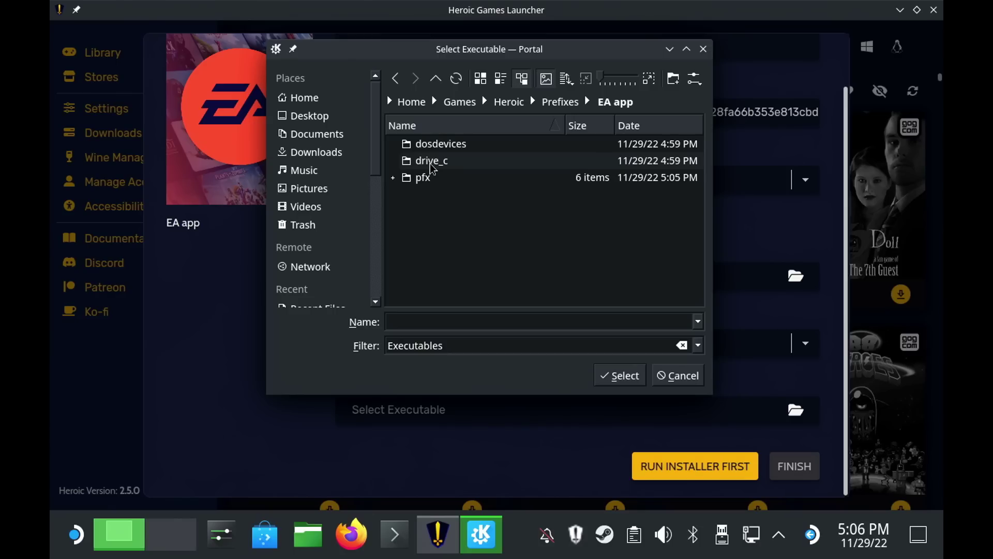
pyautogui.click(437, 161)
pyautogui.doubleClick(432, 224)
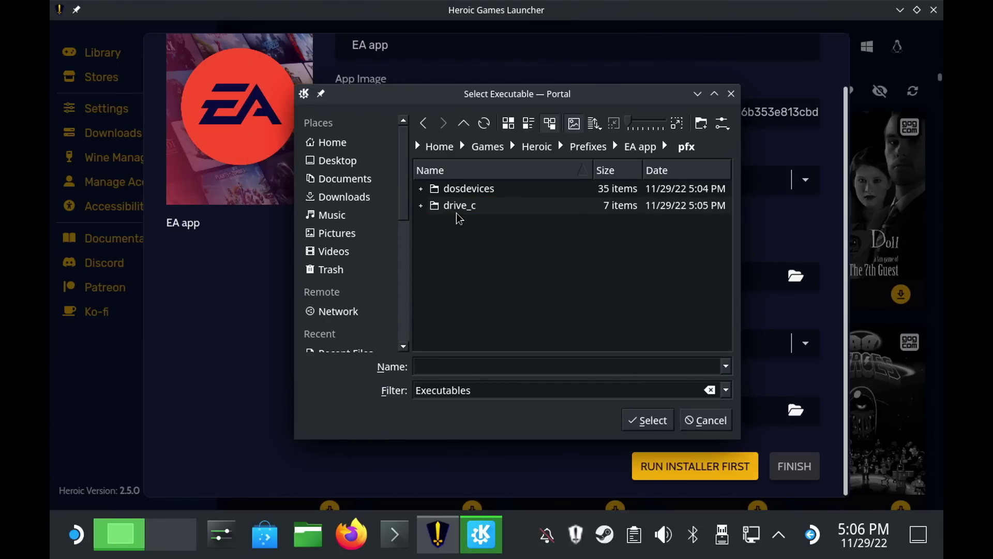
pyautogui.doubleClick(458, 207)
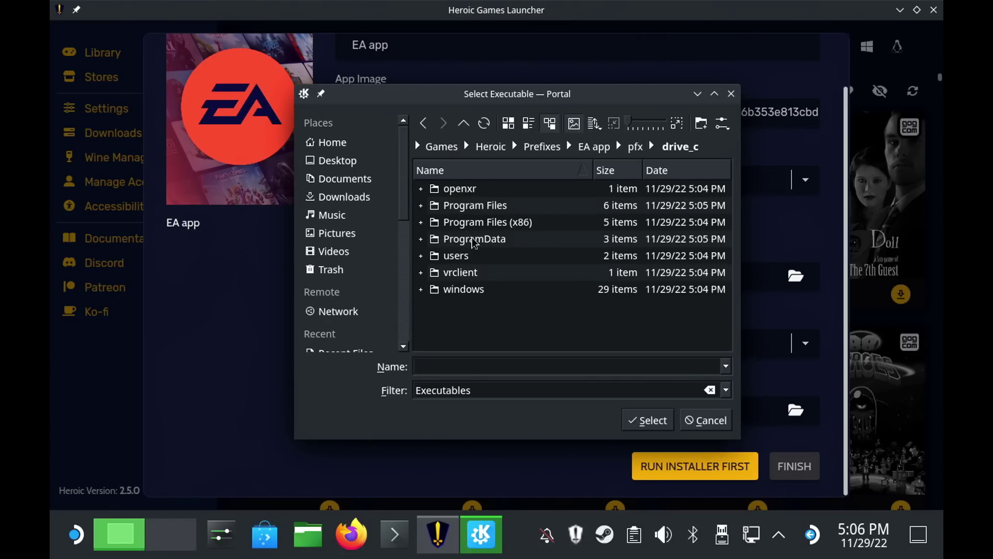
# Choose EALauncher.exe from Program Files/Electronic Arts/EA Desktop/EA Desktop as the executable and finish the EA app entry
pyautogui.doubleClick(474, 207)
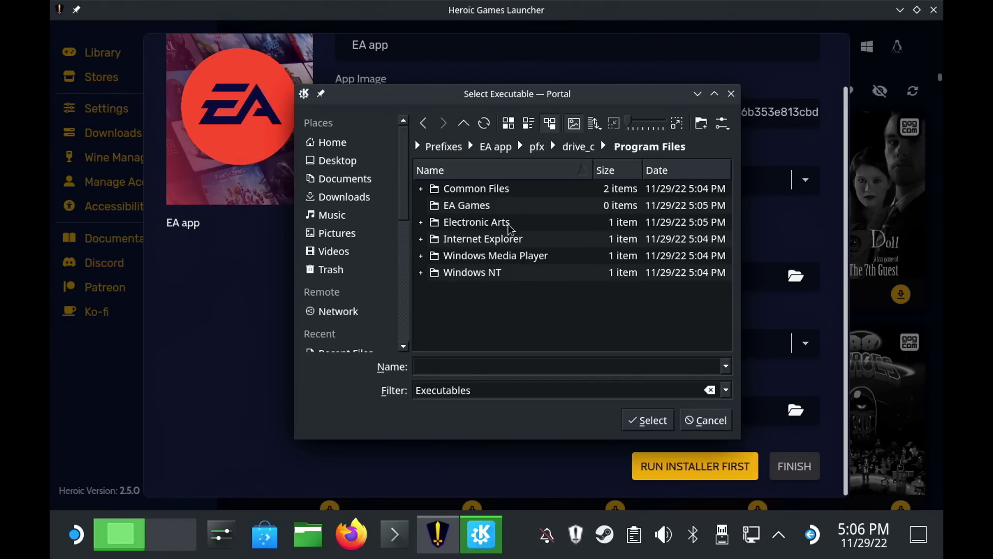
pyautogui.doubleClick(523, 223)
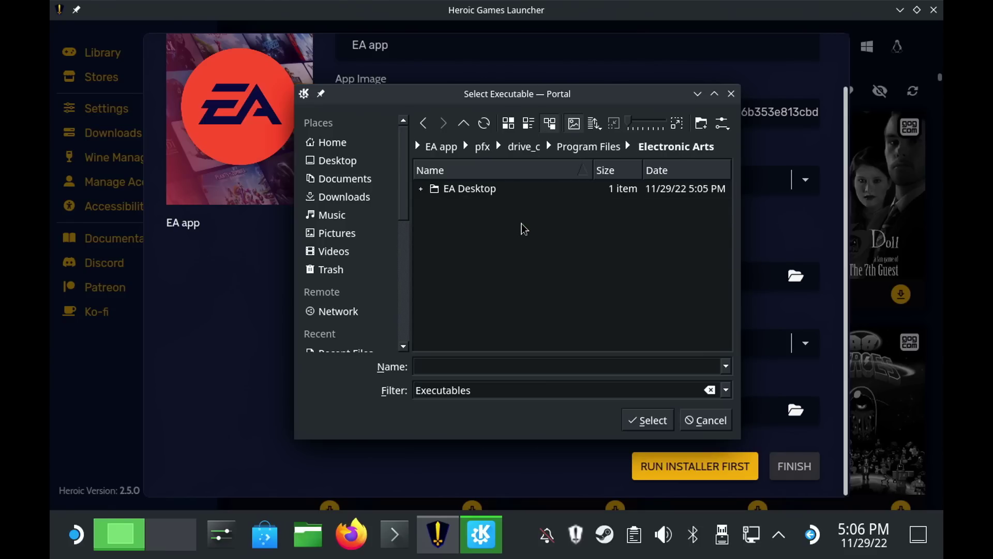
pyautogui.doubleClick(446, 189)
pyautogui.doubleClick(446, 189)
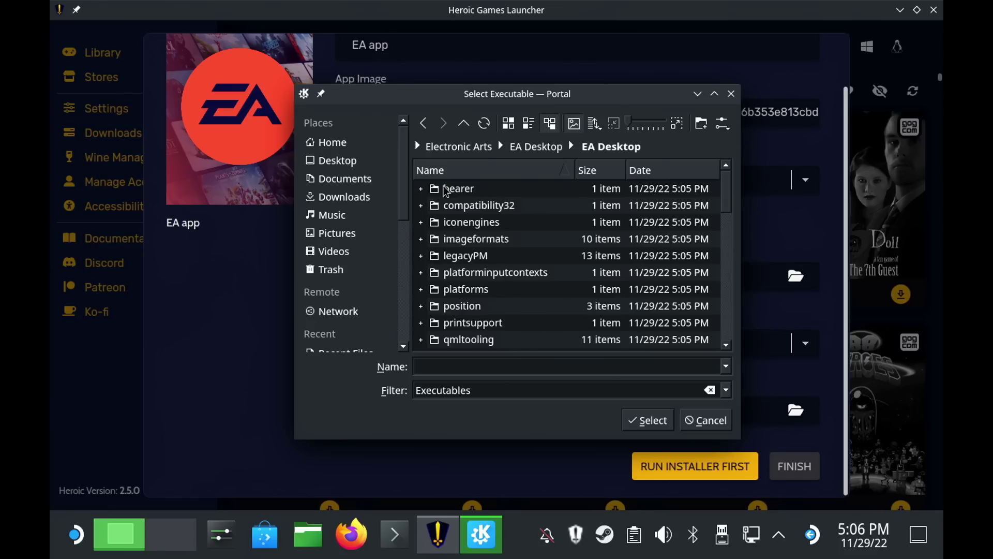
pyautogui.moveTo(730, 210); pyautogui.dragTo(724, 305)
pyautogui.click(488, 264)
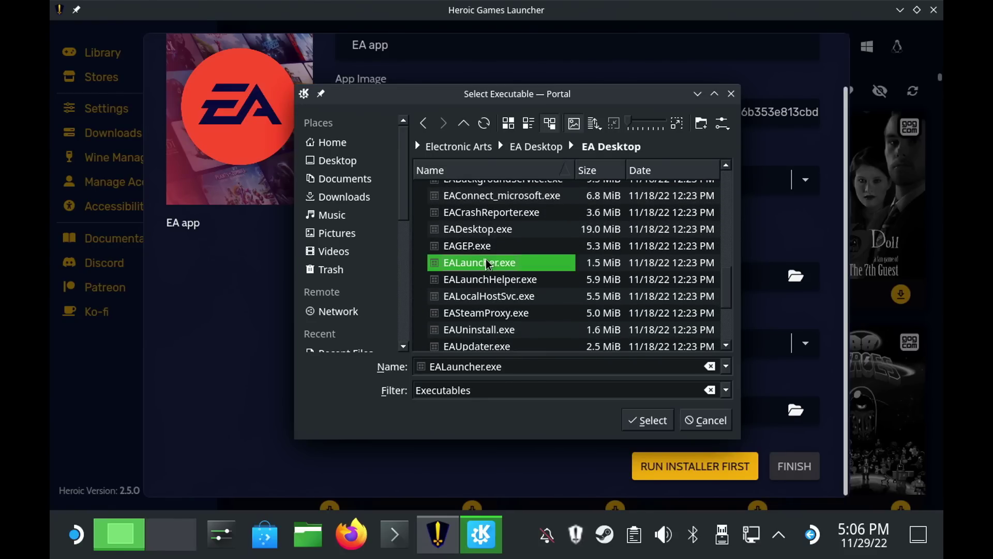
pyautogui.click(647, 420)
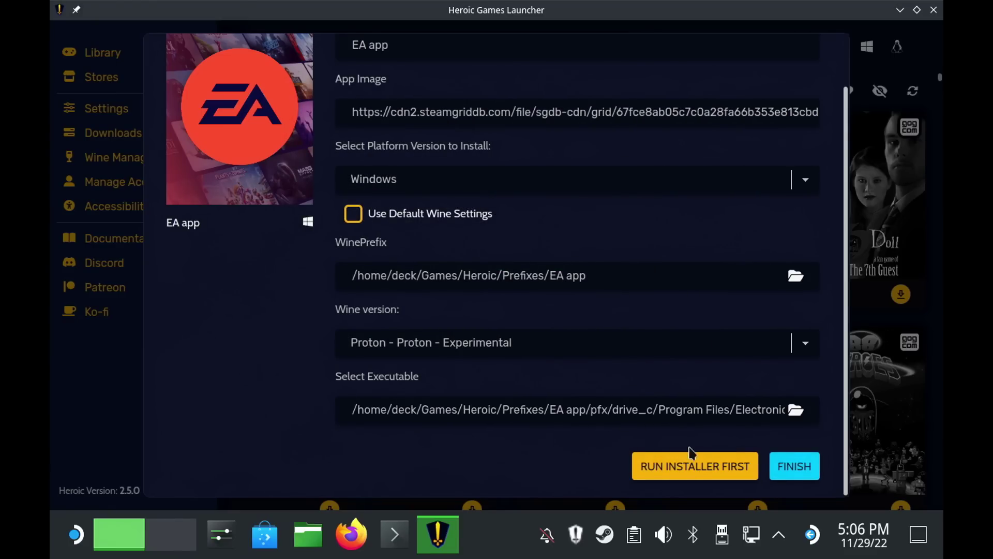
pyautogui.click(794, 467)
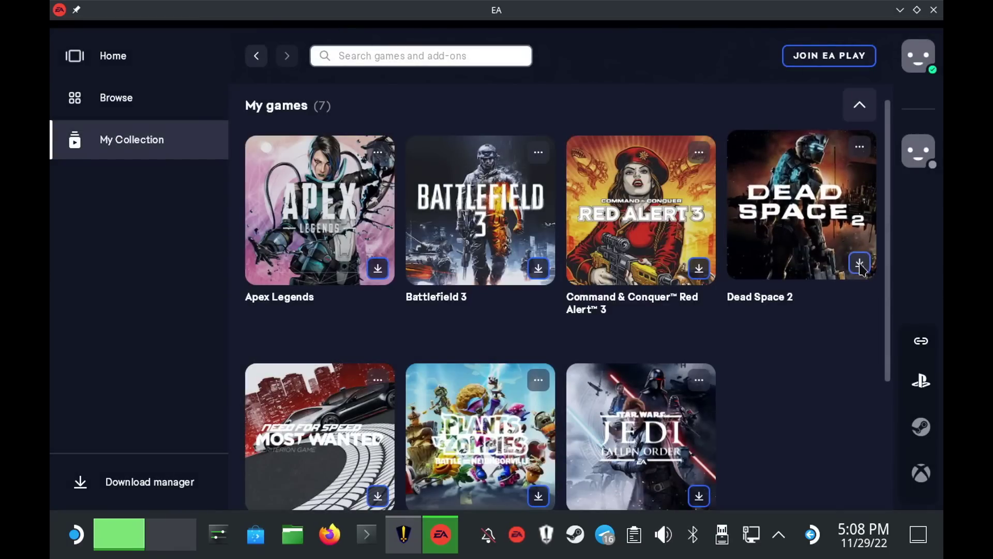
# Download Dead Space 2 from the EA app's game collection with the default options, accepting its terms of play
pyautogui.click(860, 269)
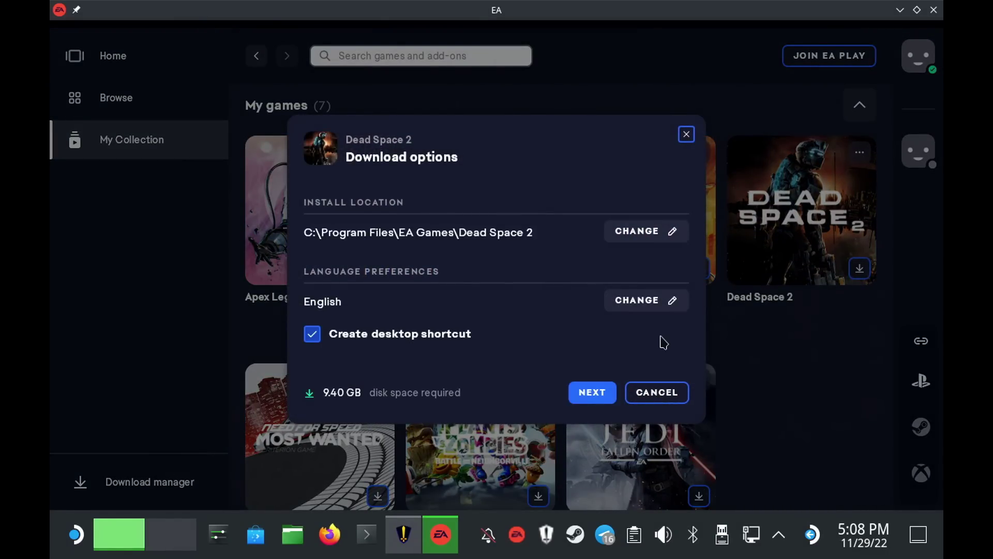
pyautogui.click(594, 393)
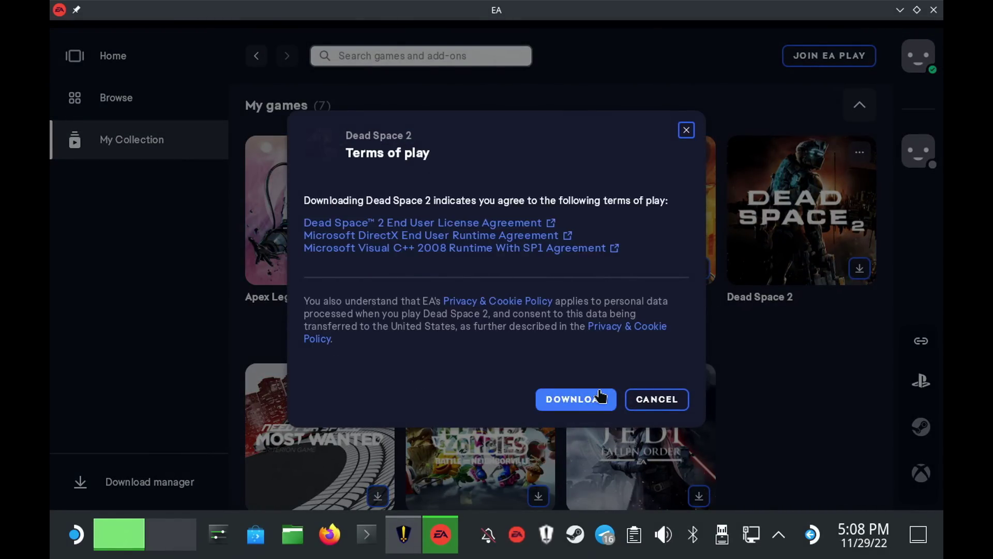
pyautogui.click(600, 398)
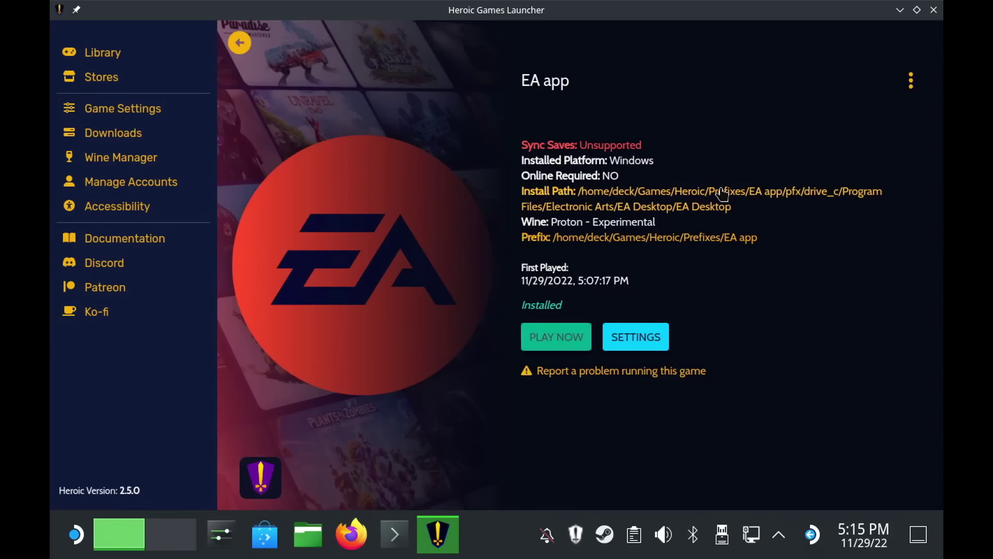
# Add the EA app entry from Heroic Games Launcher to Steam
pyautogui.click(905, 81)
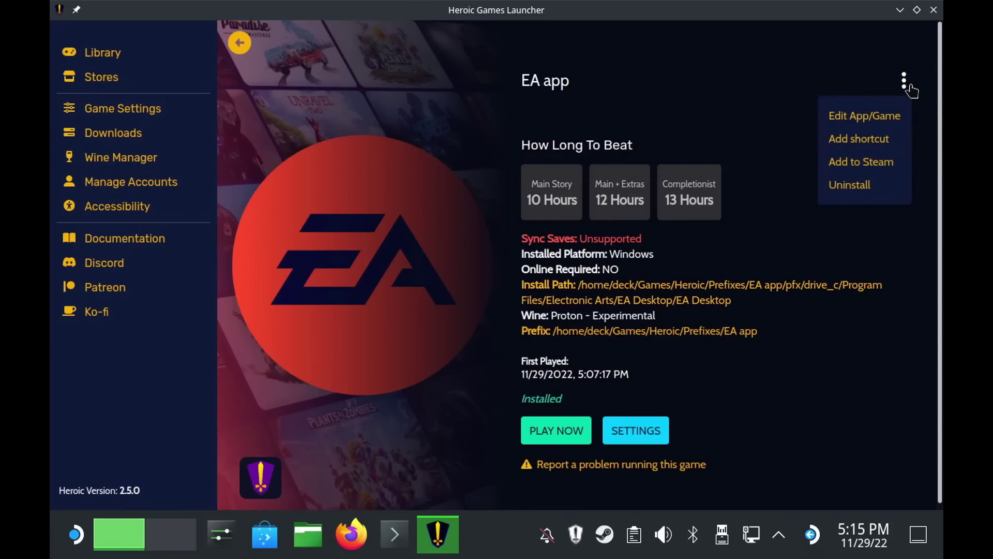
pyautogui.click(881, 165)
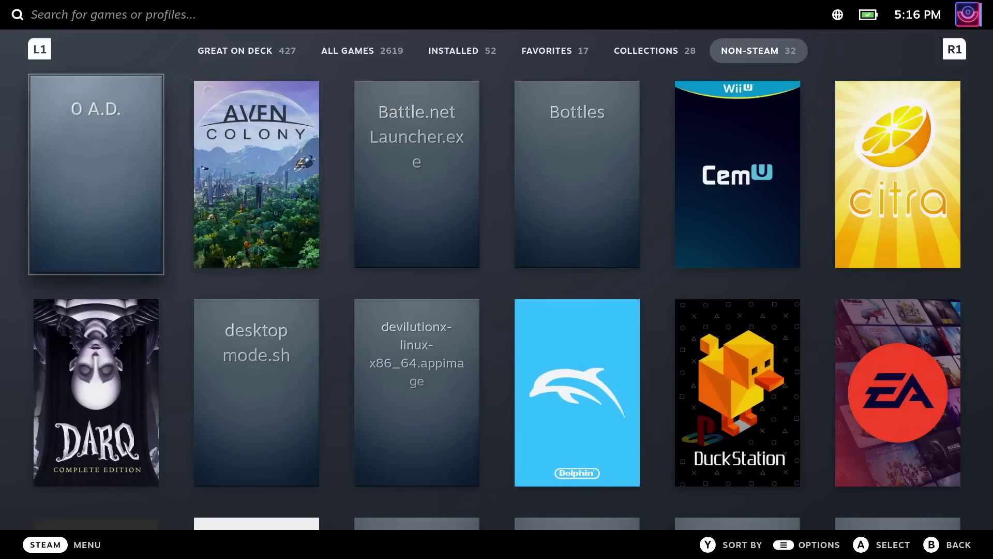
# Launch the EA app from Steam's non-Steam games and start the installed Dead Space 2 in it
pyautogui.press('Down')
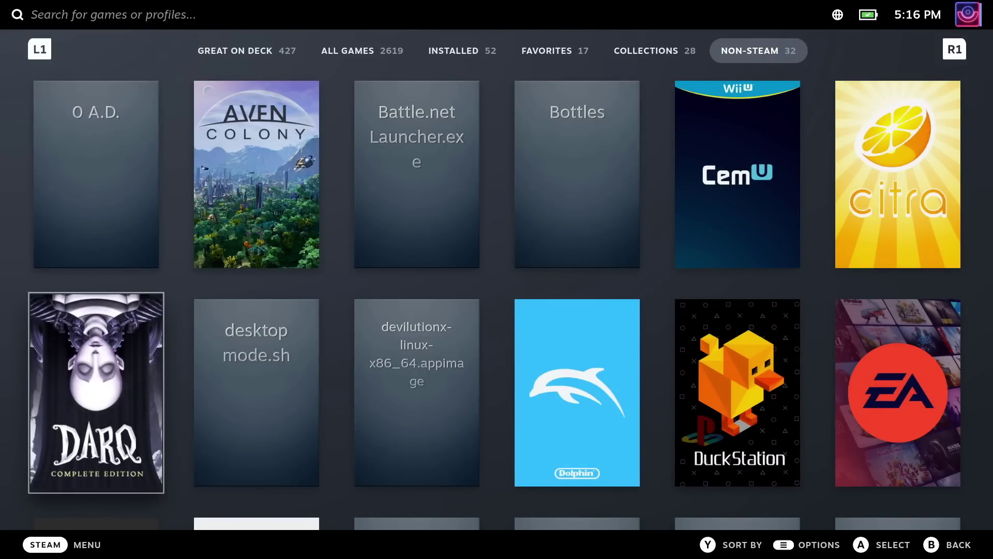
pyautogui.press('Right')
pyautogui.press('Right')
pyautogui.press('Right')
pyautogui.press('Right')
pyautogui.press('Right')
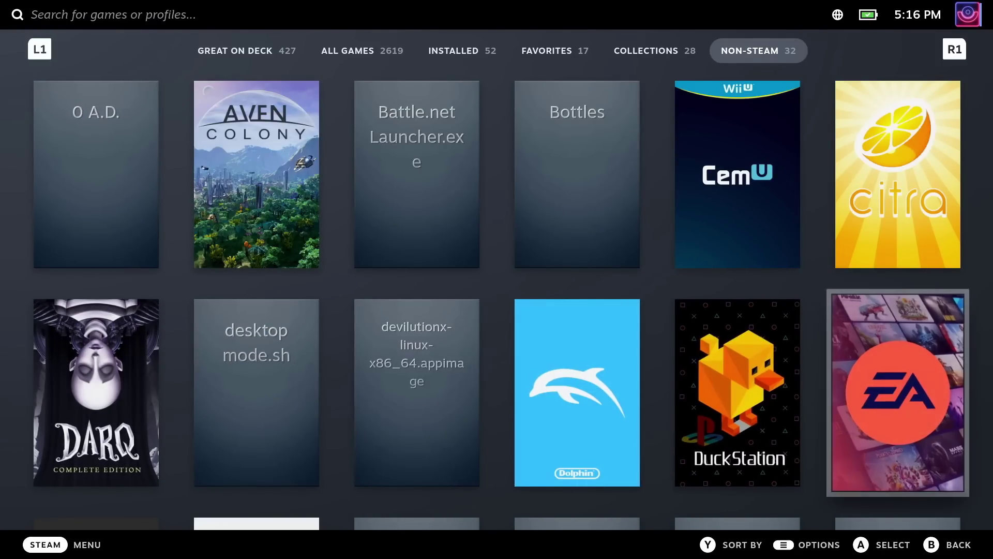
pyautogui.press('Return')
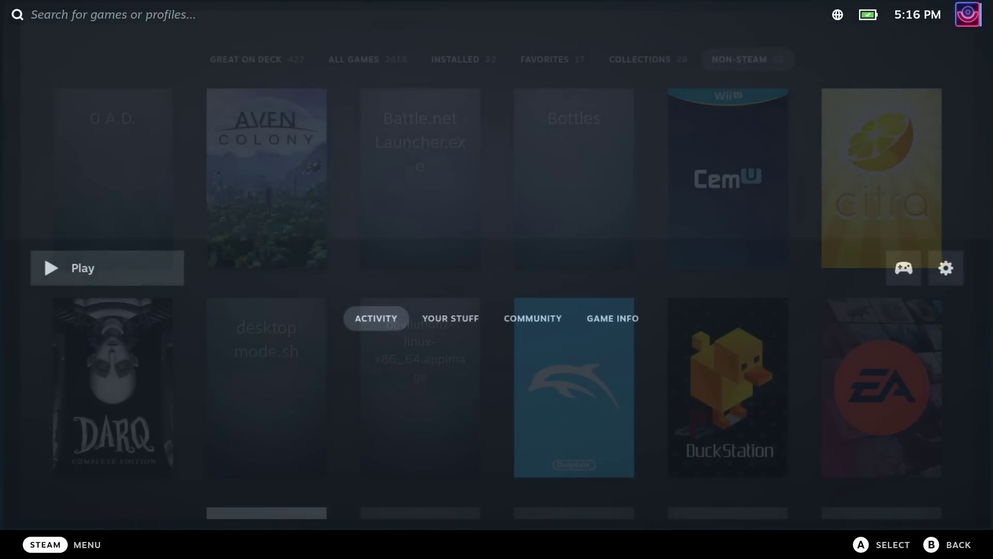
pyautogui.press('Return')
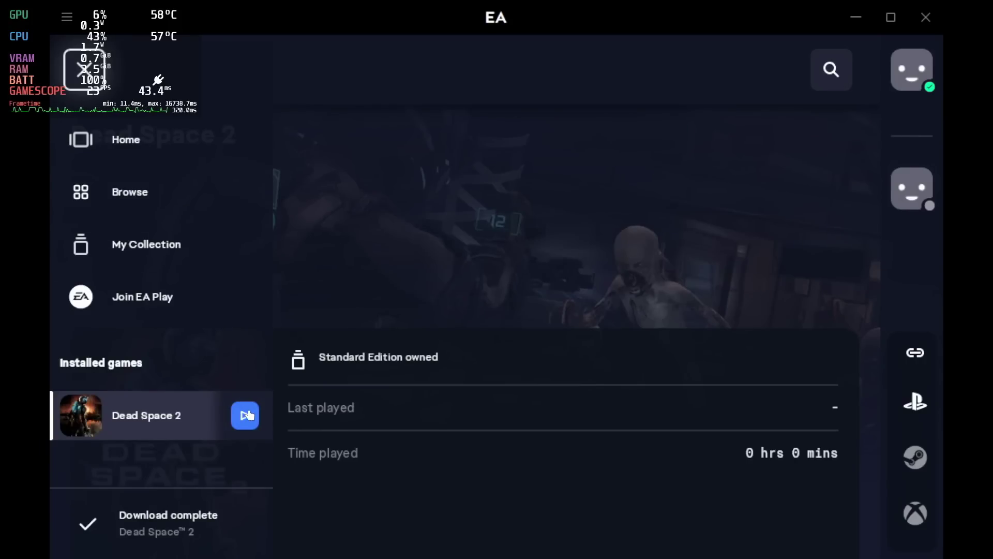
pyautogui.click(251, 418)
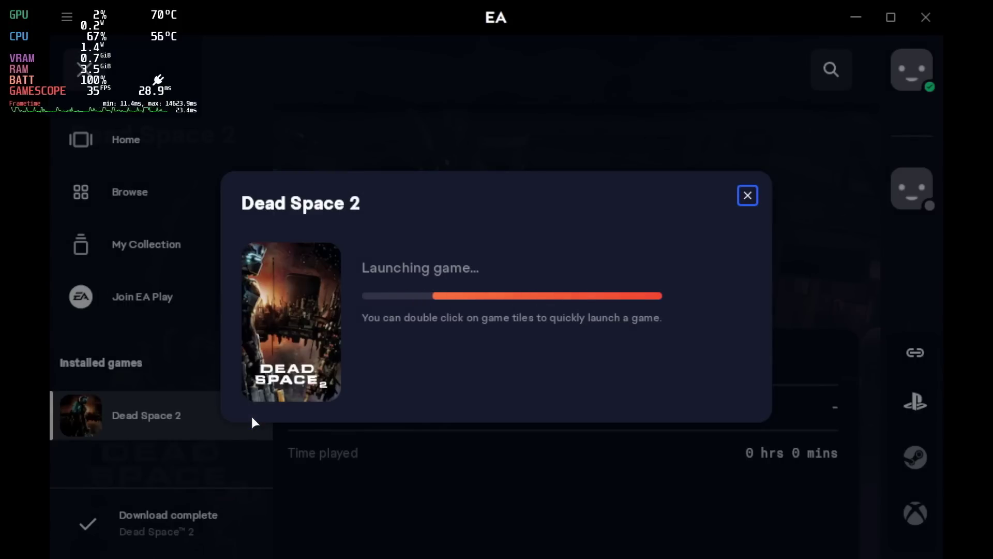